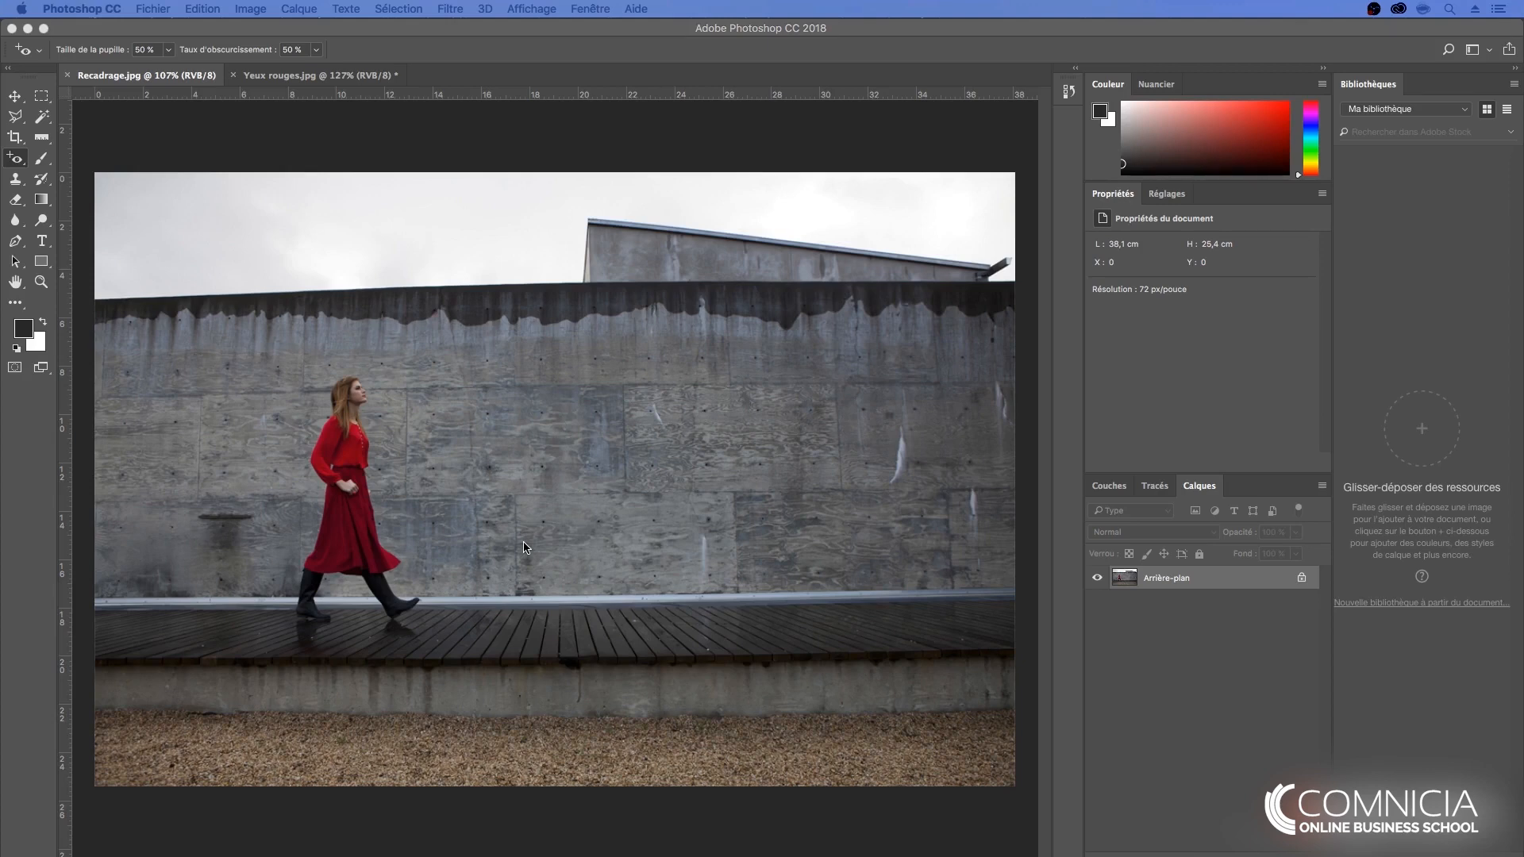
- Activate the Clone Stamp tool and set its brush size to 41 px
click(16, 181)
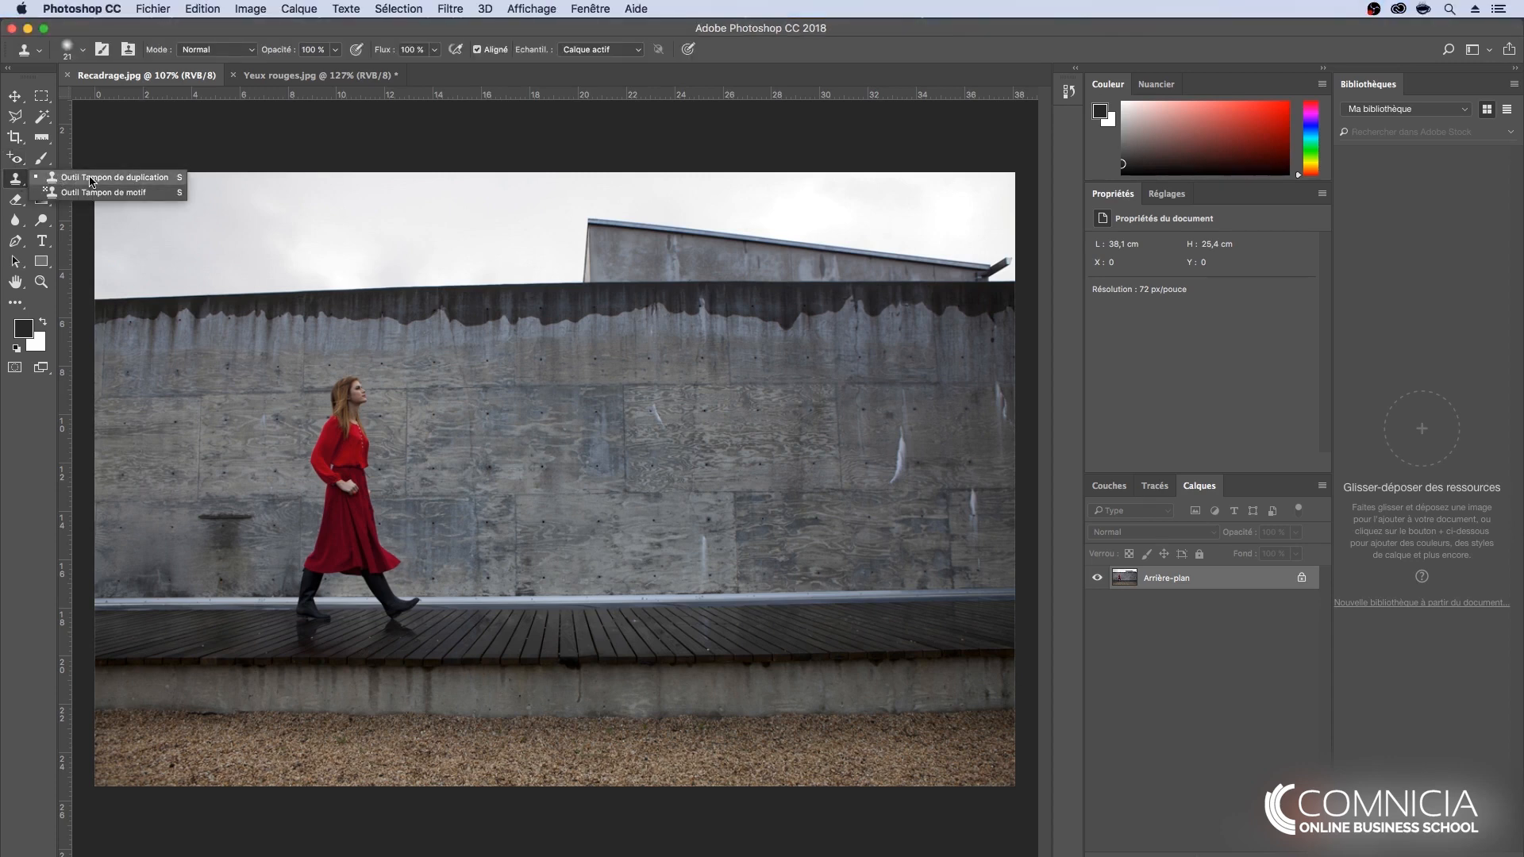
click(15, 158)
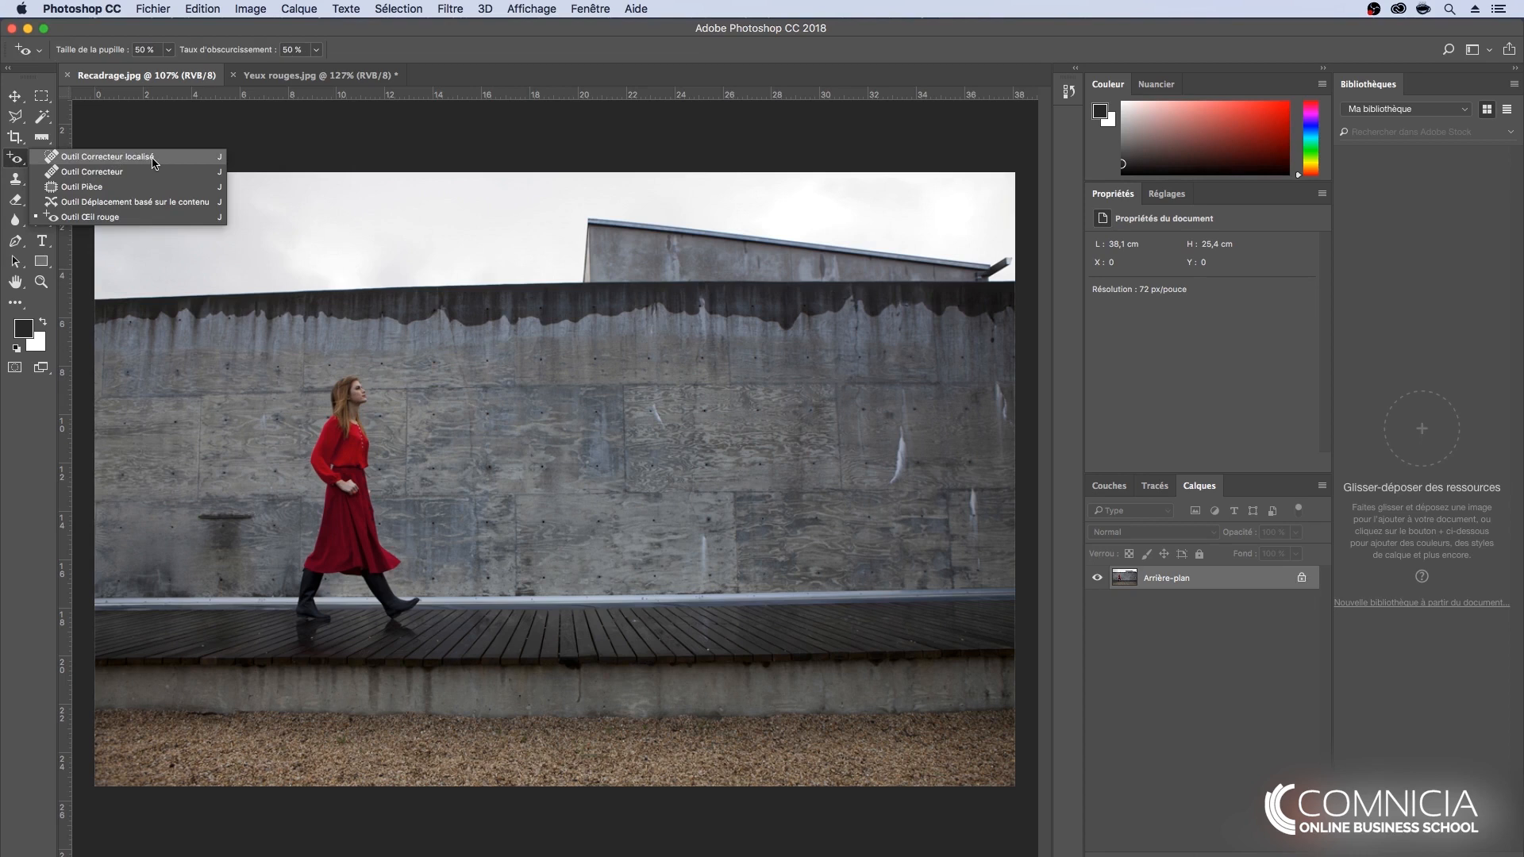
click(20, 162)
click(16, 181)
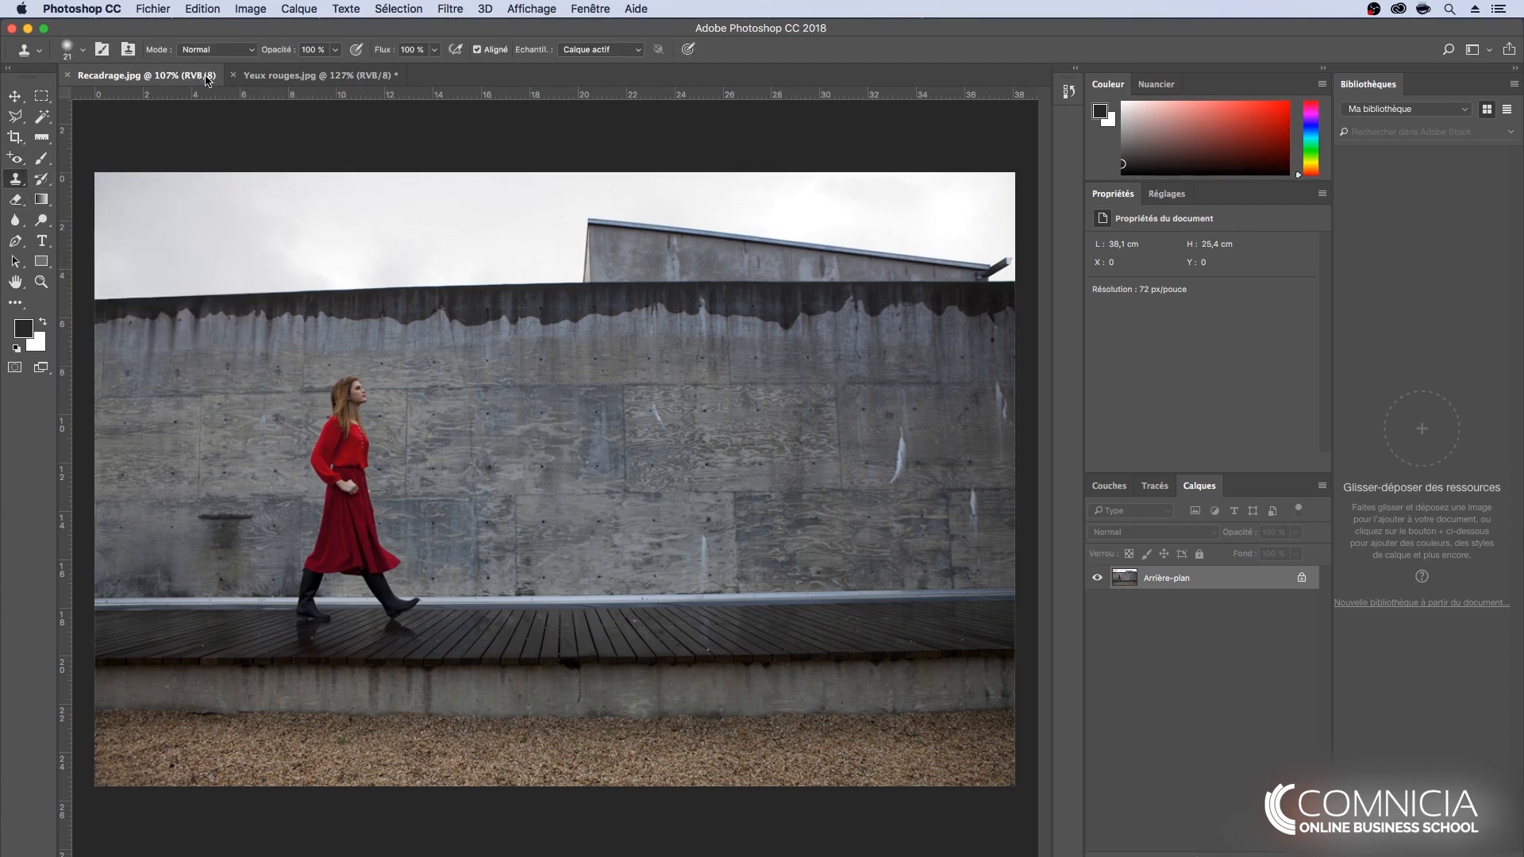
click(81, 52)
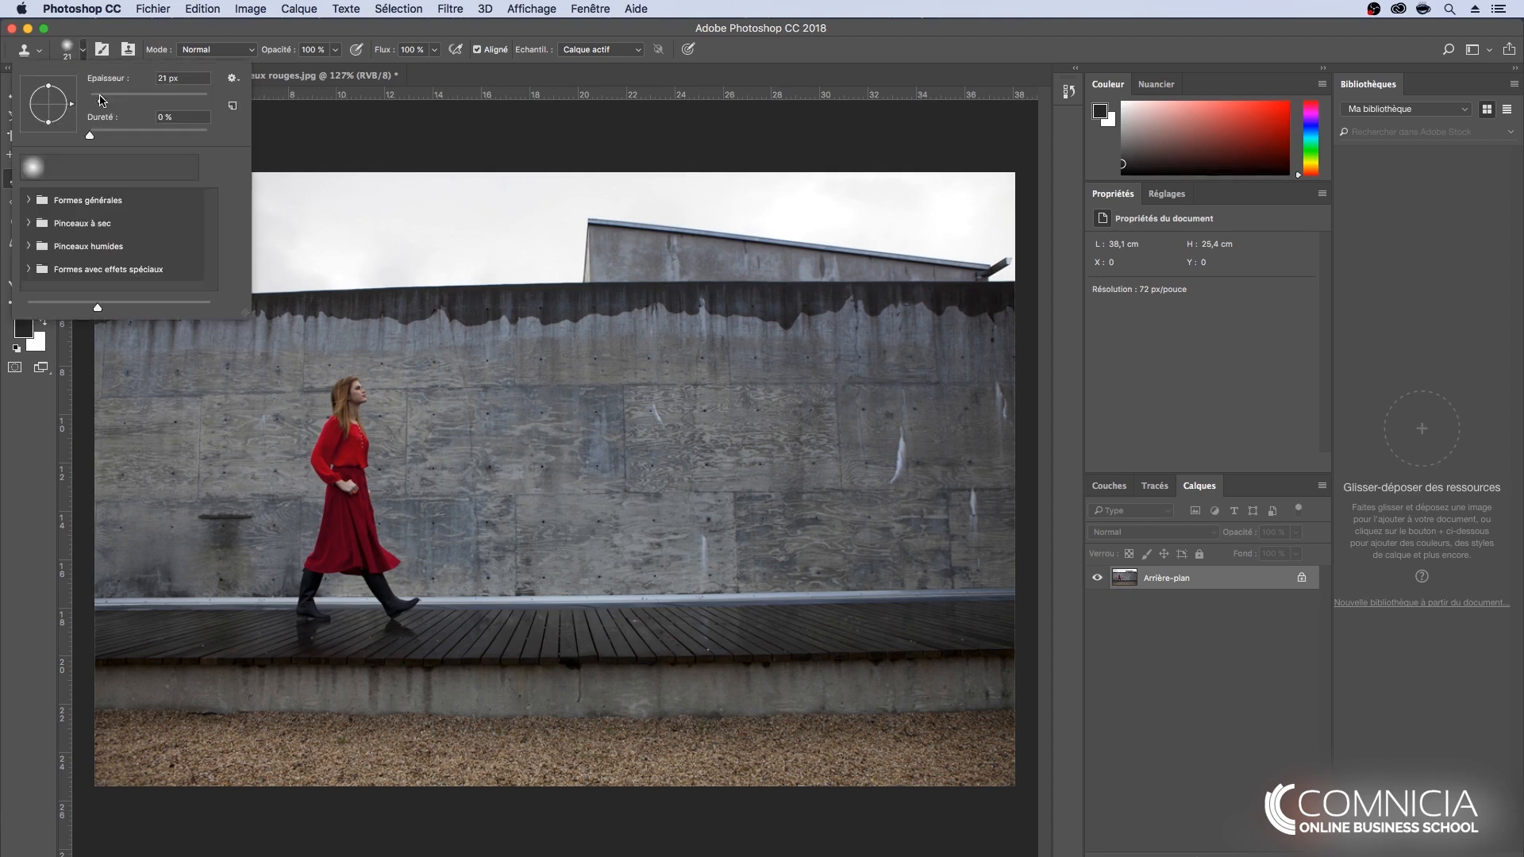
drag(102, 101, 121, 101)
drag(114, 102, 125, 102)
drag(126, 103, 139, 103)
drag(134, 102, 115, 102)
- Try the stamp brush at 100 % hardness and return it to 0 %
mouse_move(92, 138)
mouse_down()
mouse_move(210, 143)
mouse_move(94, 141)
mouse_up()
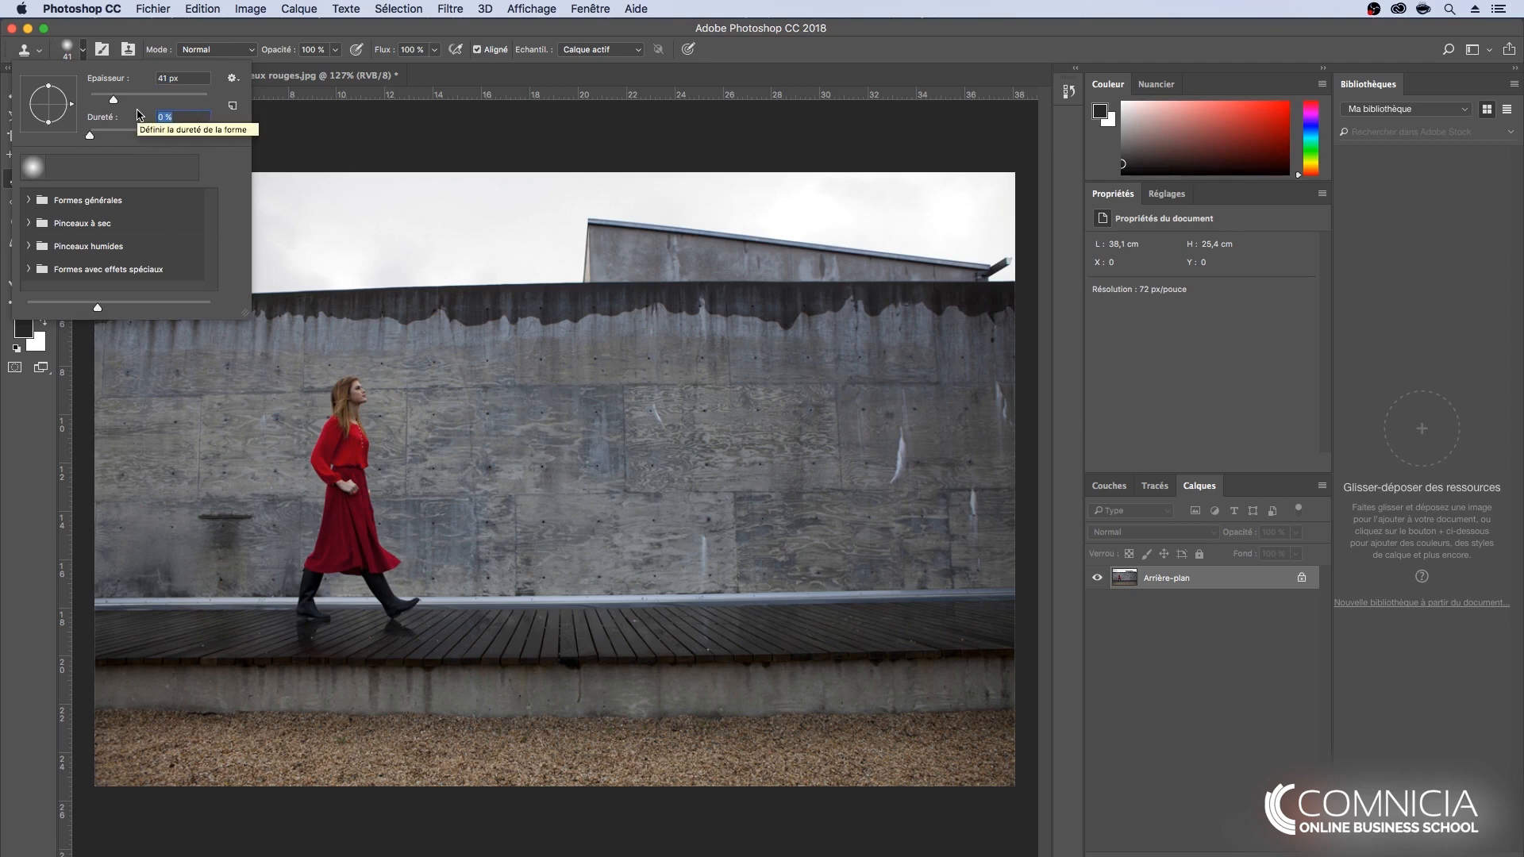
drag(91, 140, 210, 142)
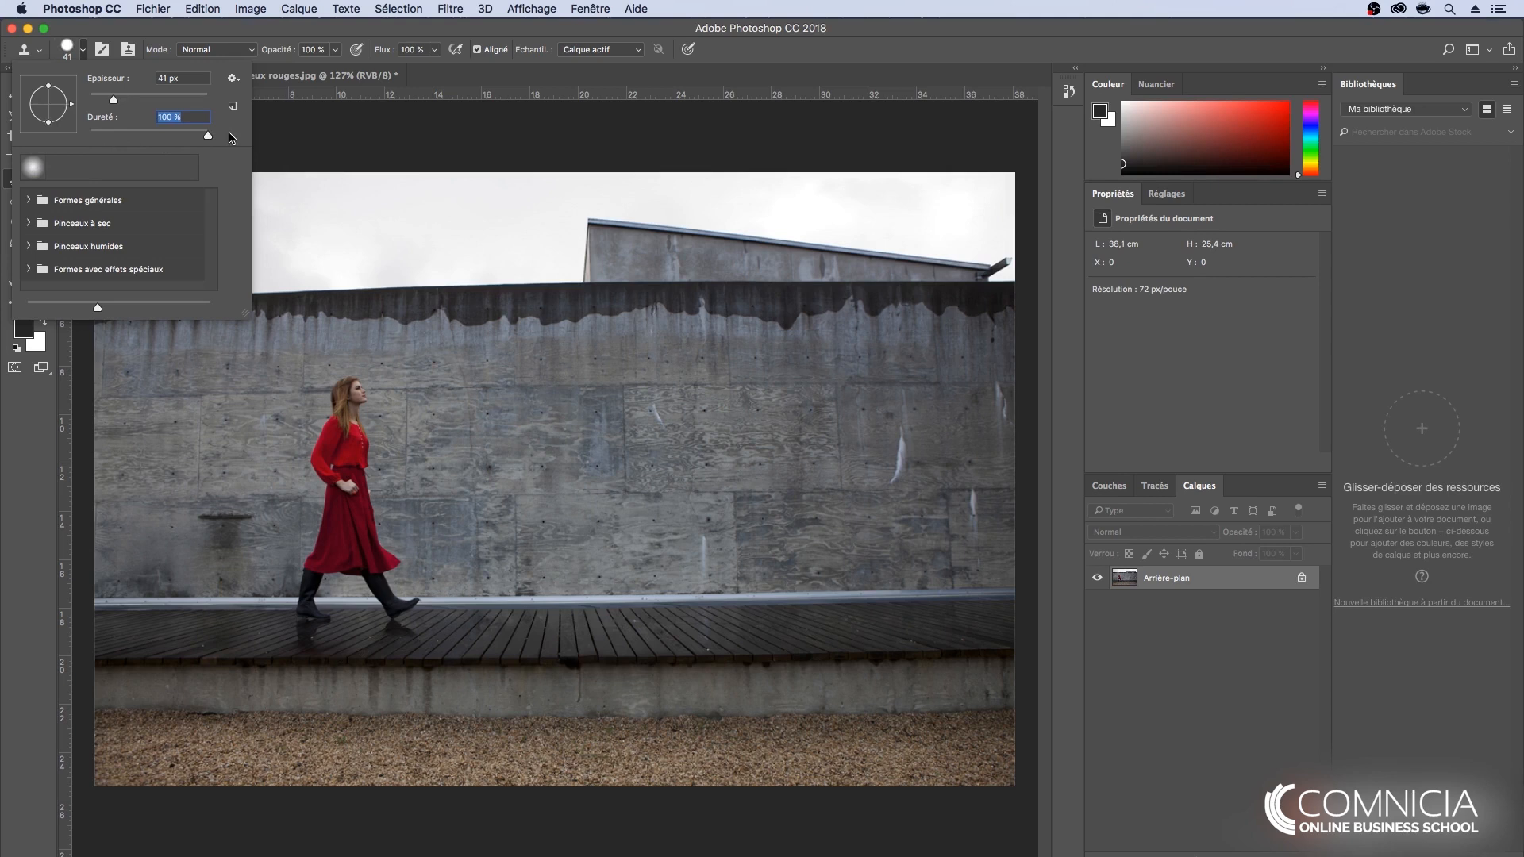
drag(210, 139, 75, 127)
click(842, 66)
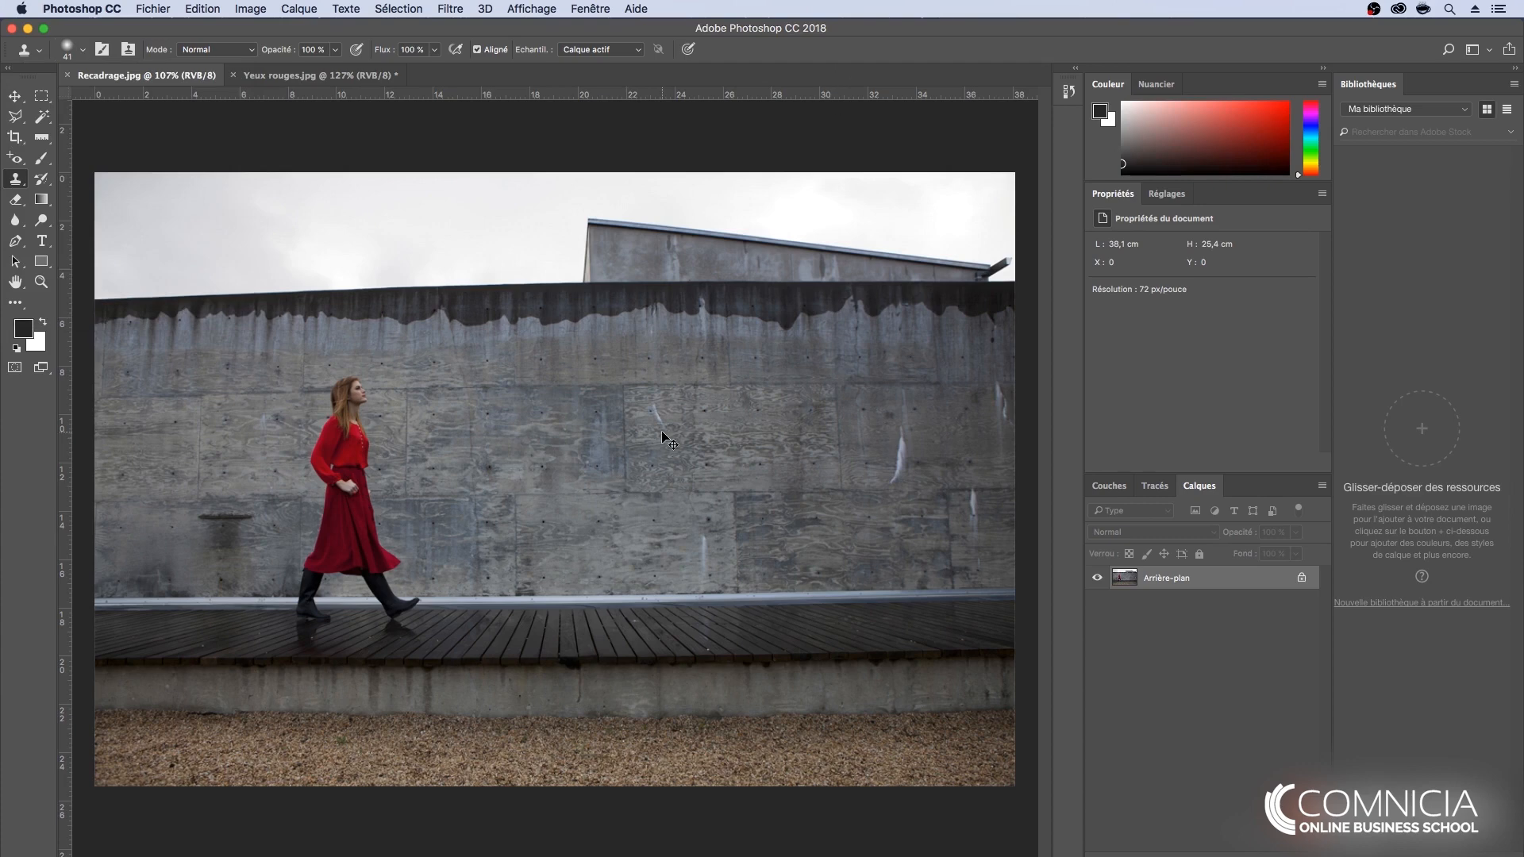
- Clone adjacent wall texture over the small white mark in the middle of the concrete wall
scroll(667, 436, up, 5)
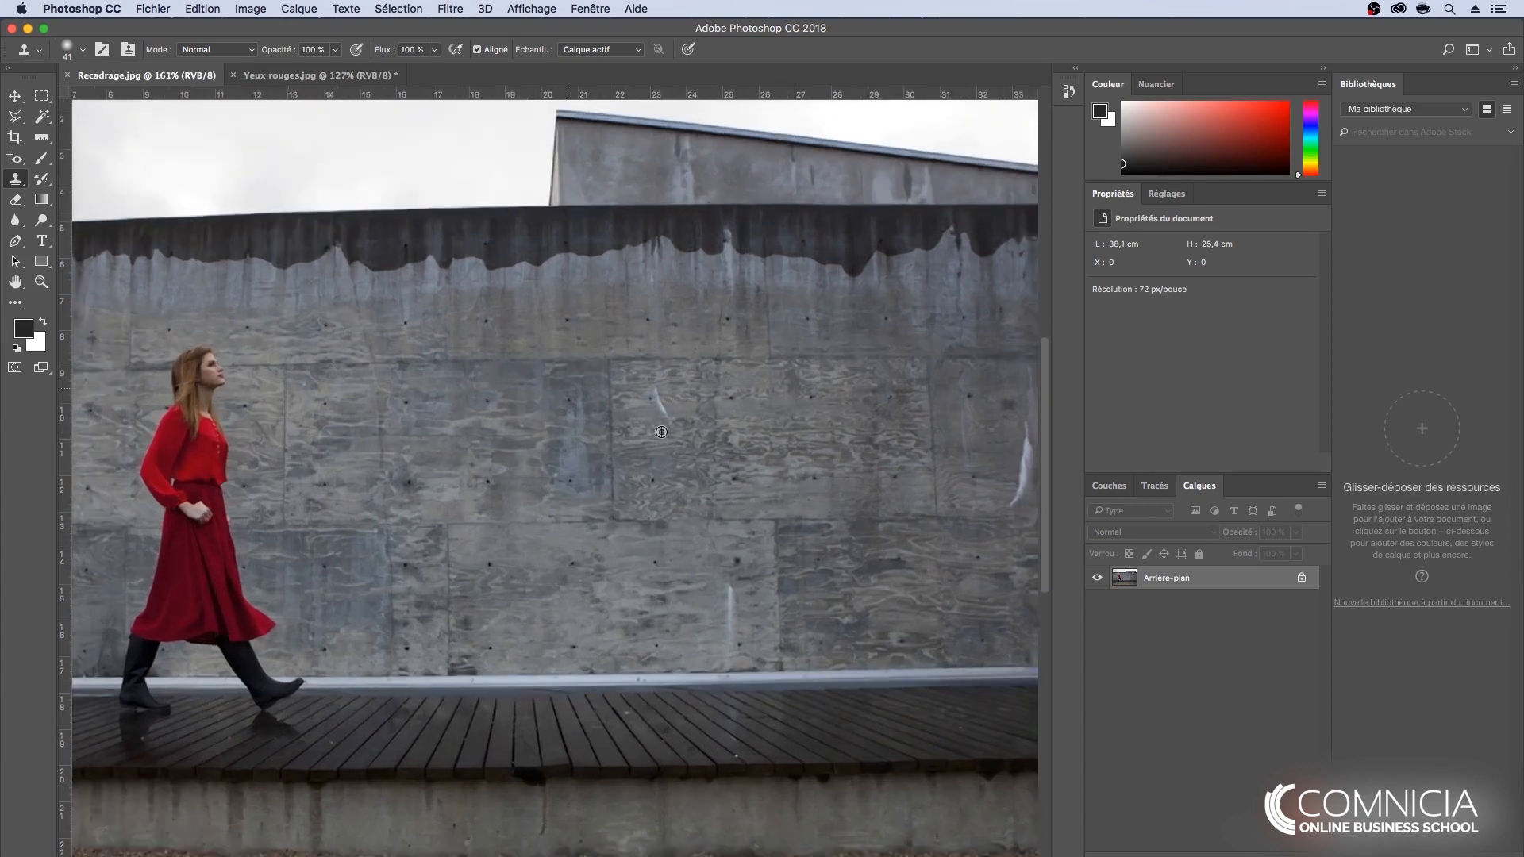
scroll(661, 431, up, 4)
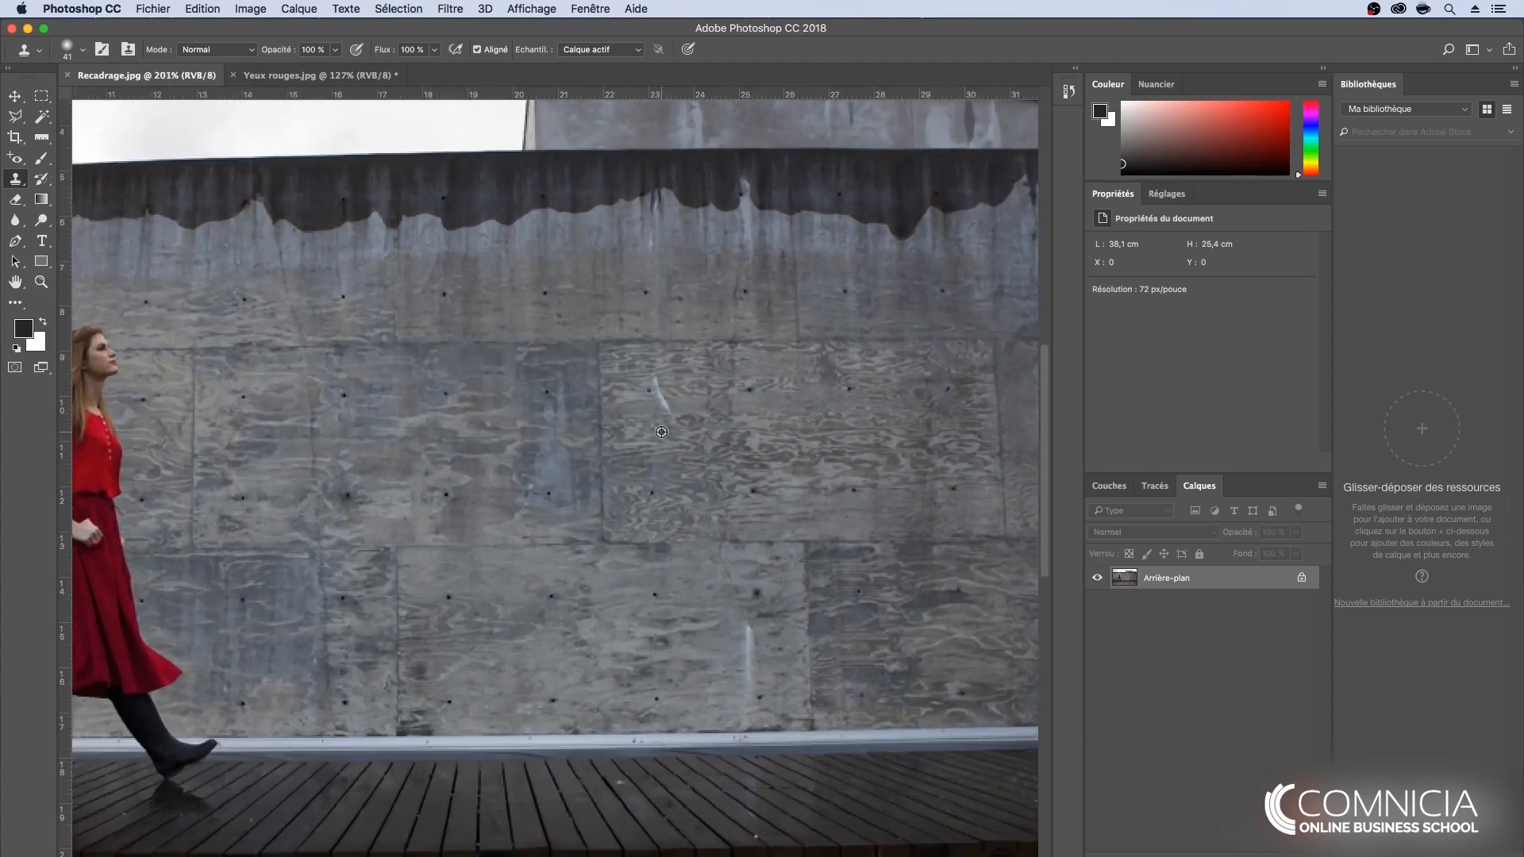
scroll(661, 431, down, 3)
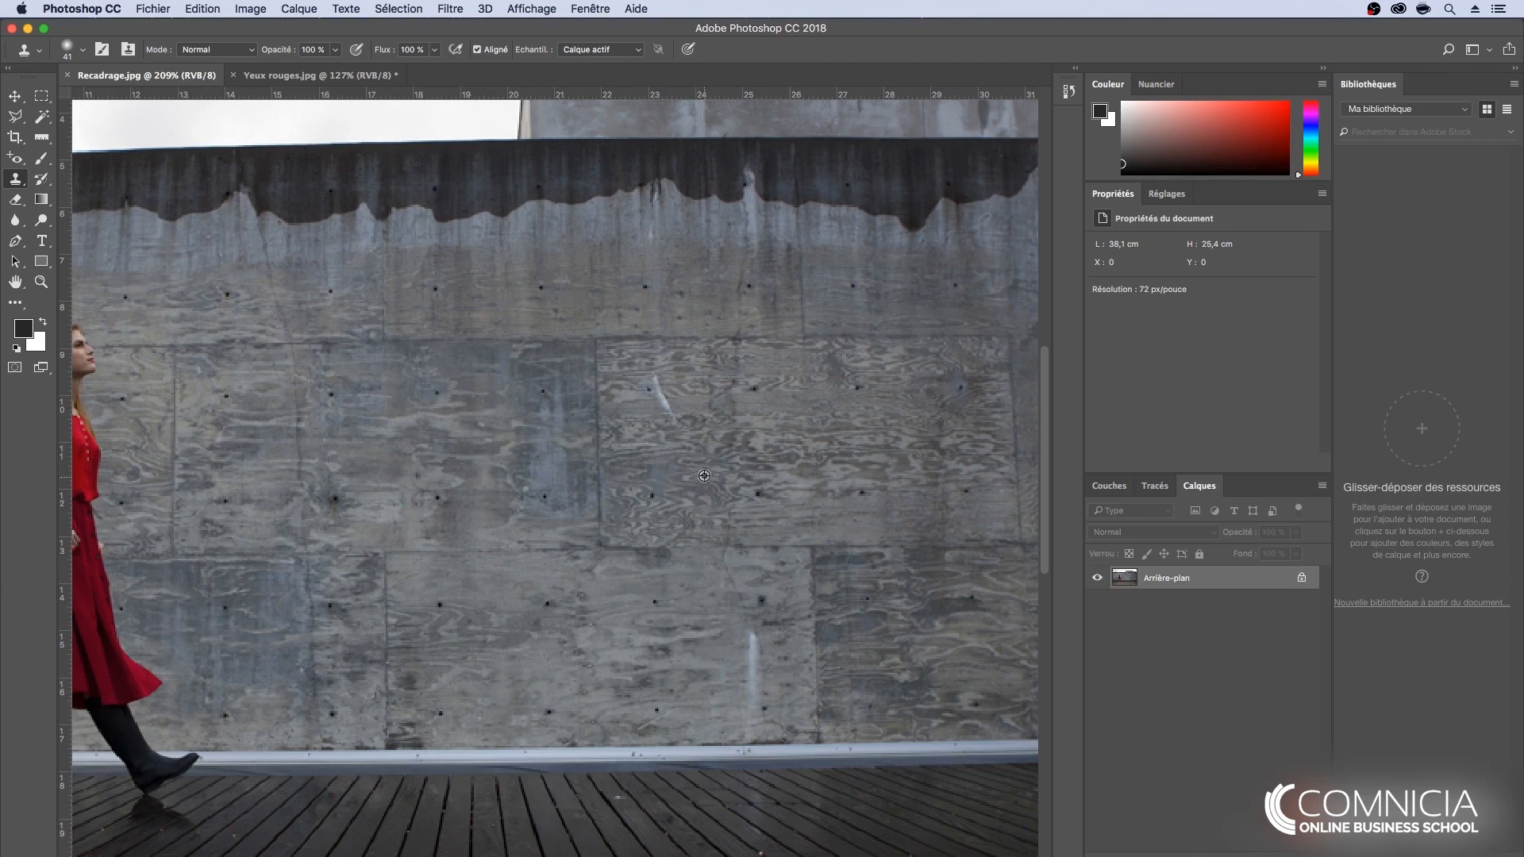
alt+click(699, 404)
click(668, 404)
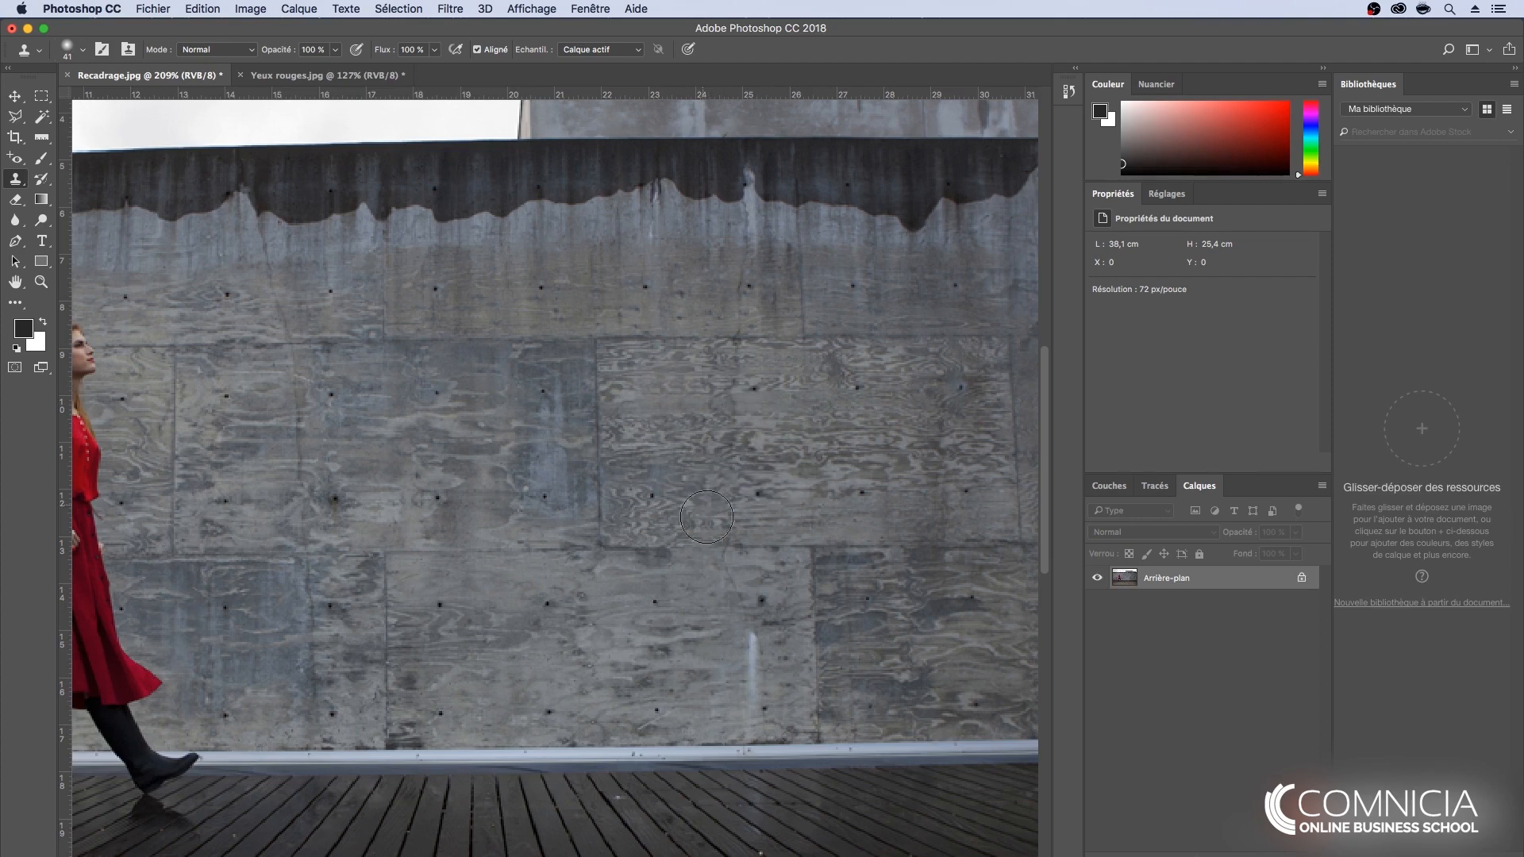
- Clone nearby light panel texture over the vertical white streak just above the metal rail
key(space)
mouse_move(755, 439)
mouse_down()
mouse_move(739, 347)
mouse_move(650, 289)
mouse_move(580, 308)
mouse_up()
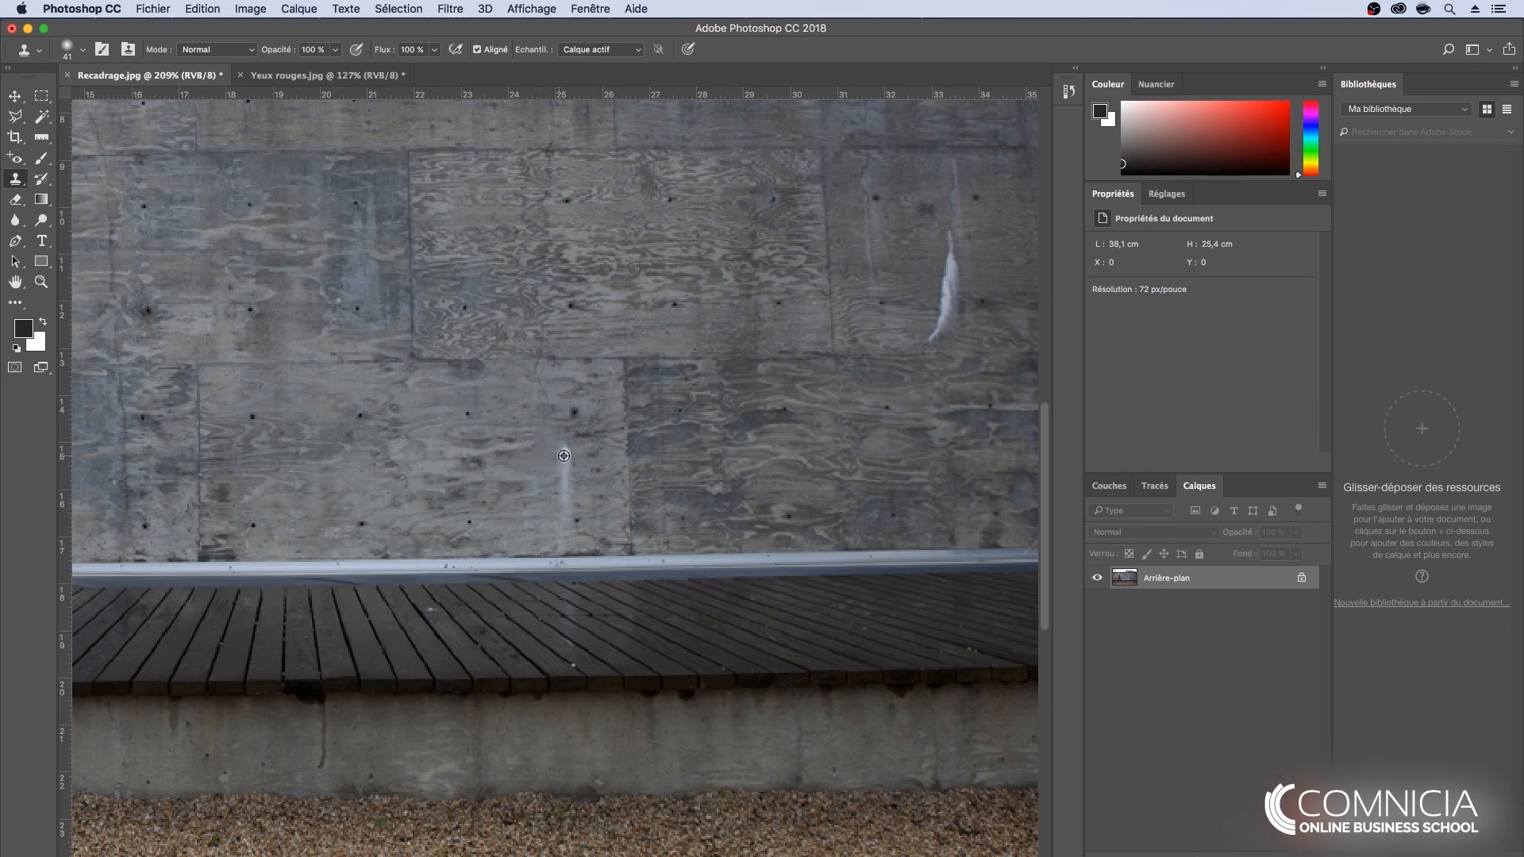
mouse_move(565, 456)
mouse_down()
mouse_move(566, 463)
mouse_move(541, 461)
mouse_move(575, 482)
mouse_move(536, 459)
mouse_move(564, 495)
mouse_up()
alt+click(540, 462)
alt+click(537, 460)
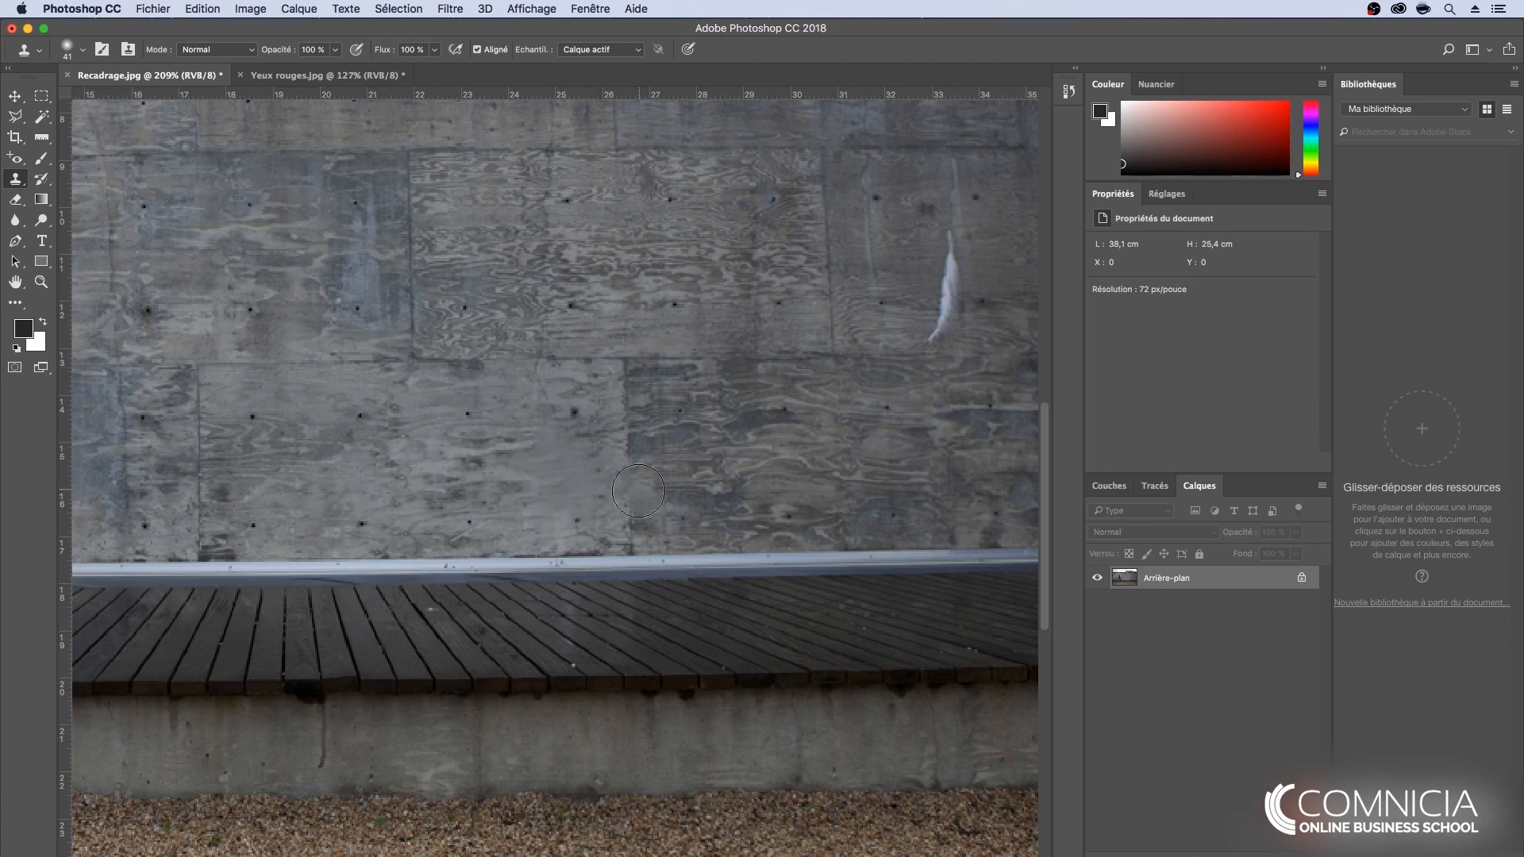
alt+click(567, 489)
drag(562, 520, 563, 523)
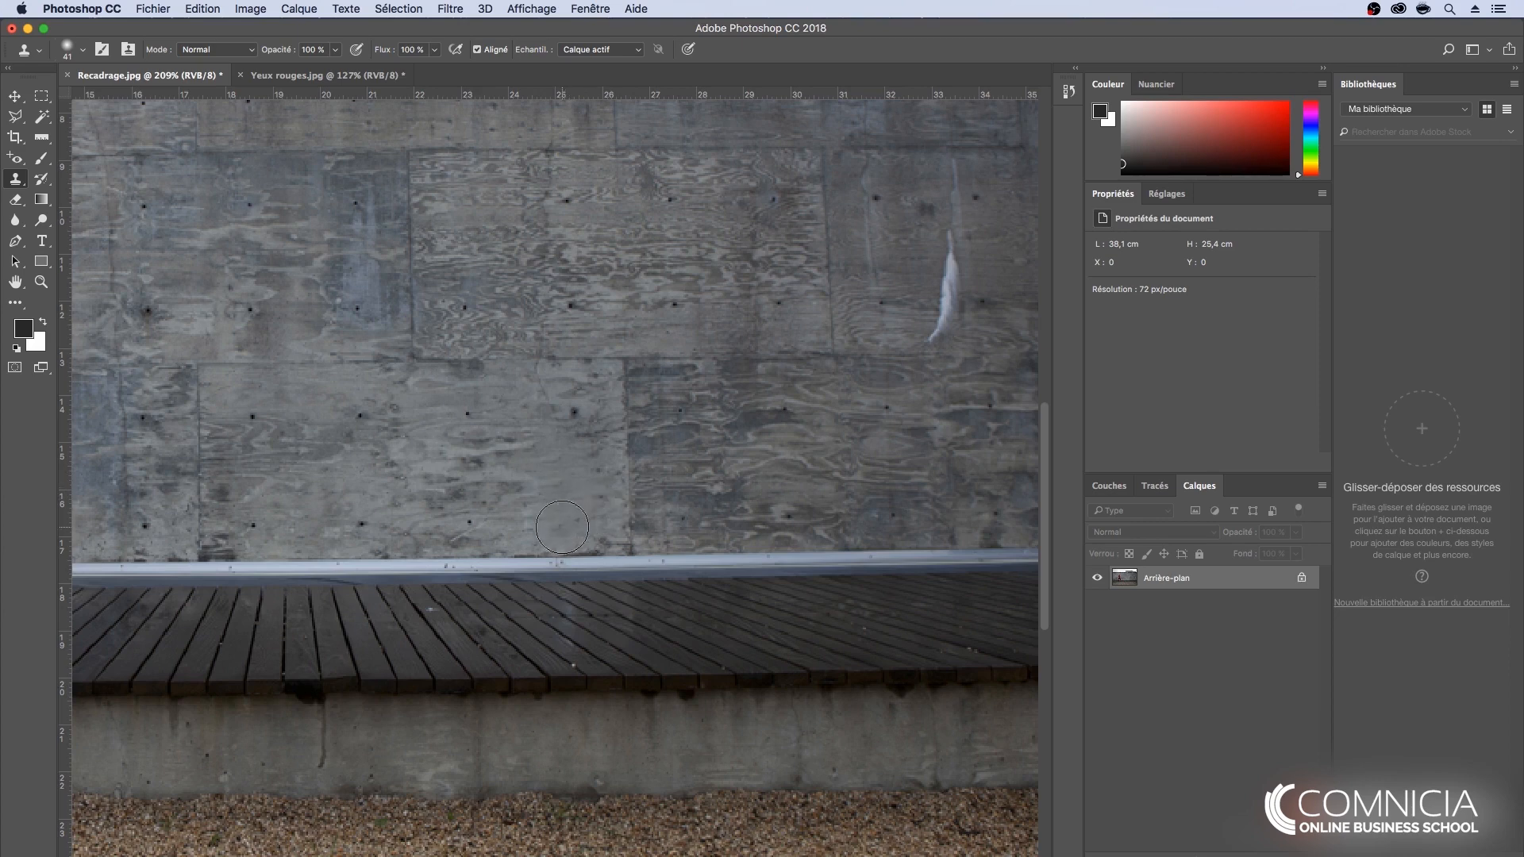
- Clone wall texture over the large white stain on the right part of the wall, and undo the last three strokes
key(space)
drag(871, 344, 595, 429)
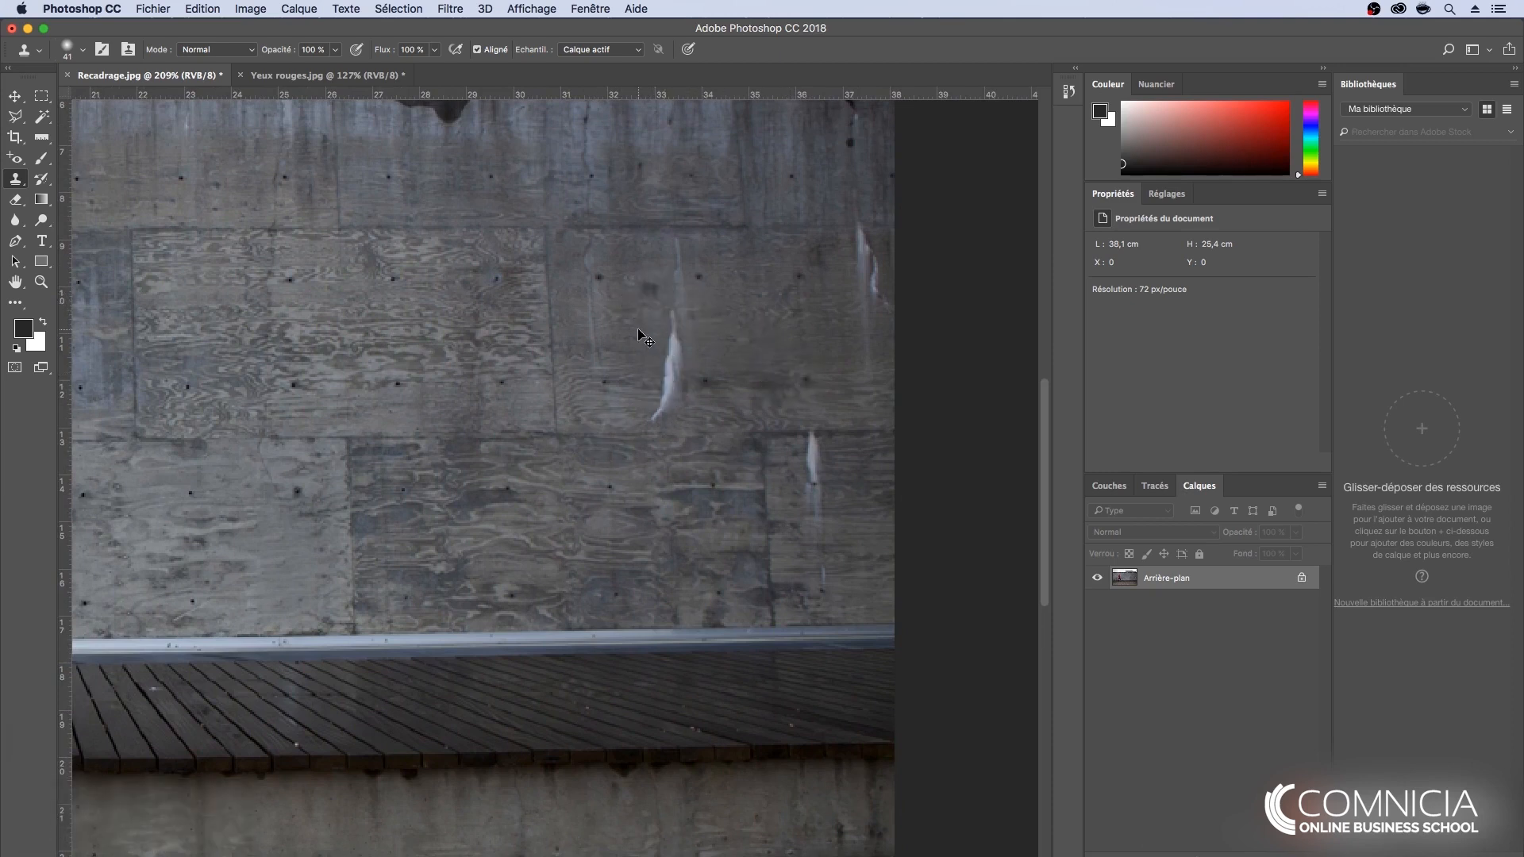
click(675, 323)
alt+click(712, 343)
click(675, 324)
click(675, 347)
click(651, 390)
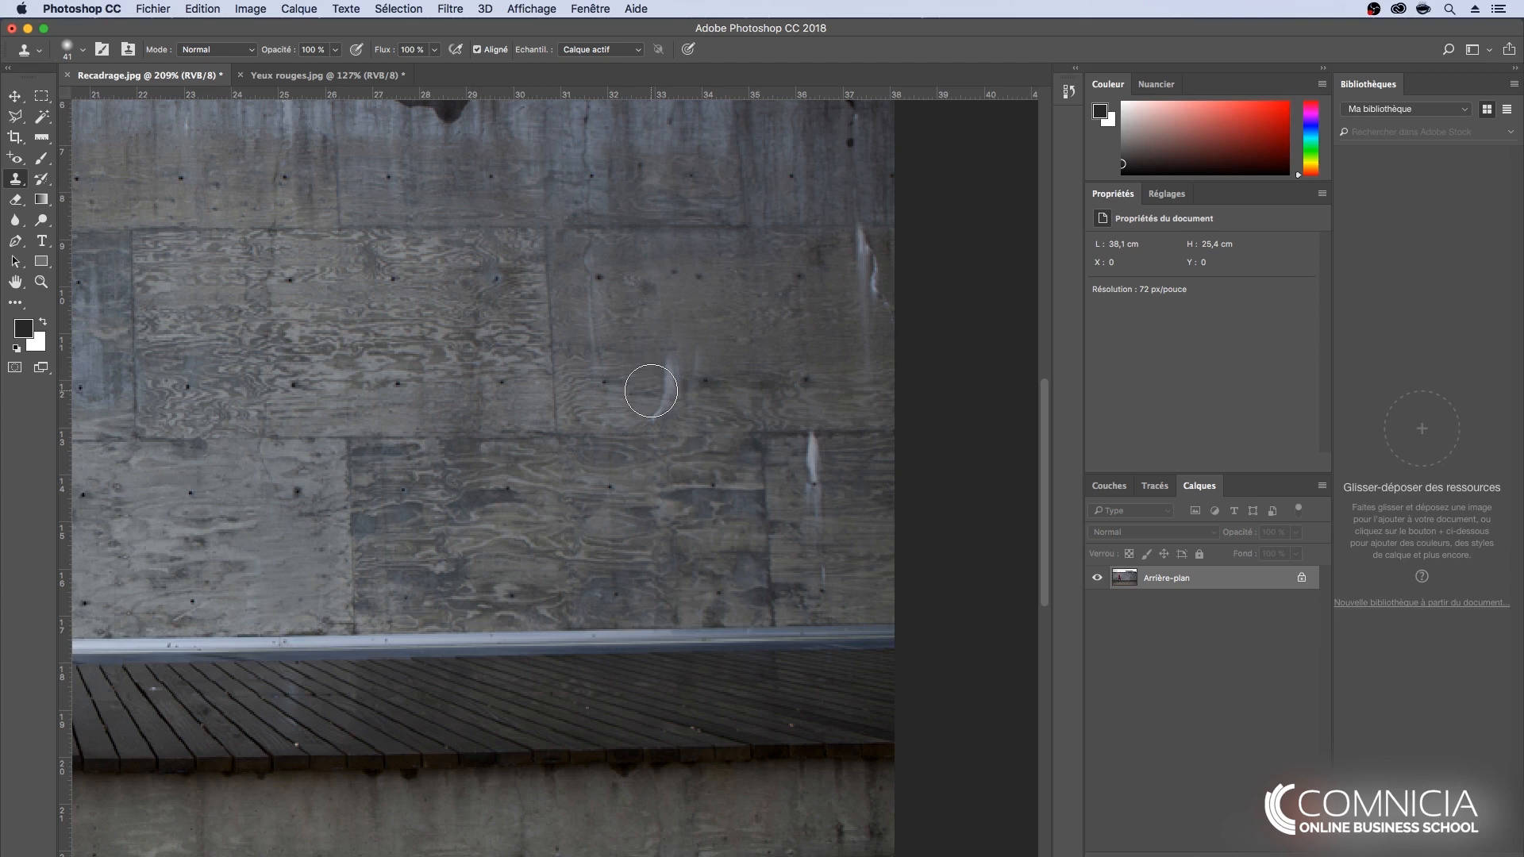
key(alt+super+z)
key(alt+super+z)
key(alt+super+z)
- Cover the rest of the large white stain with freshly sampled wall texture from both sides of it
alt+click(695, 338)
click(673, 363)
alt+click(694, 388)
click(663, 385)
alt+click(635, 406)
click(663, 406)
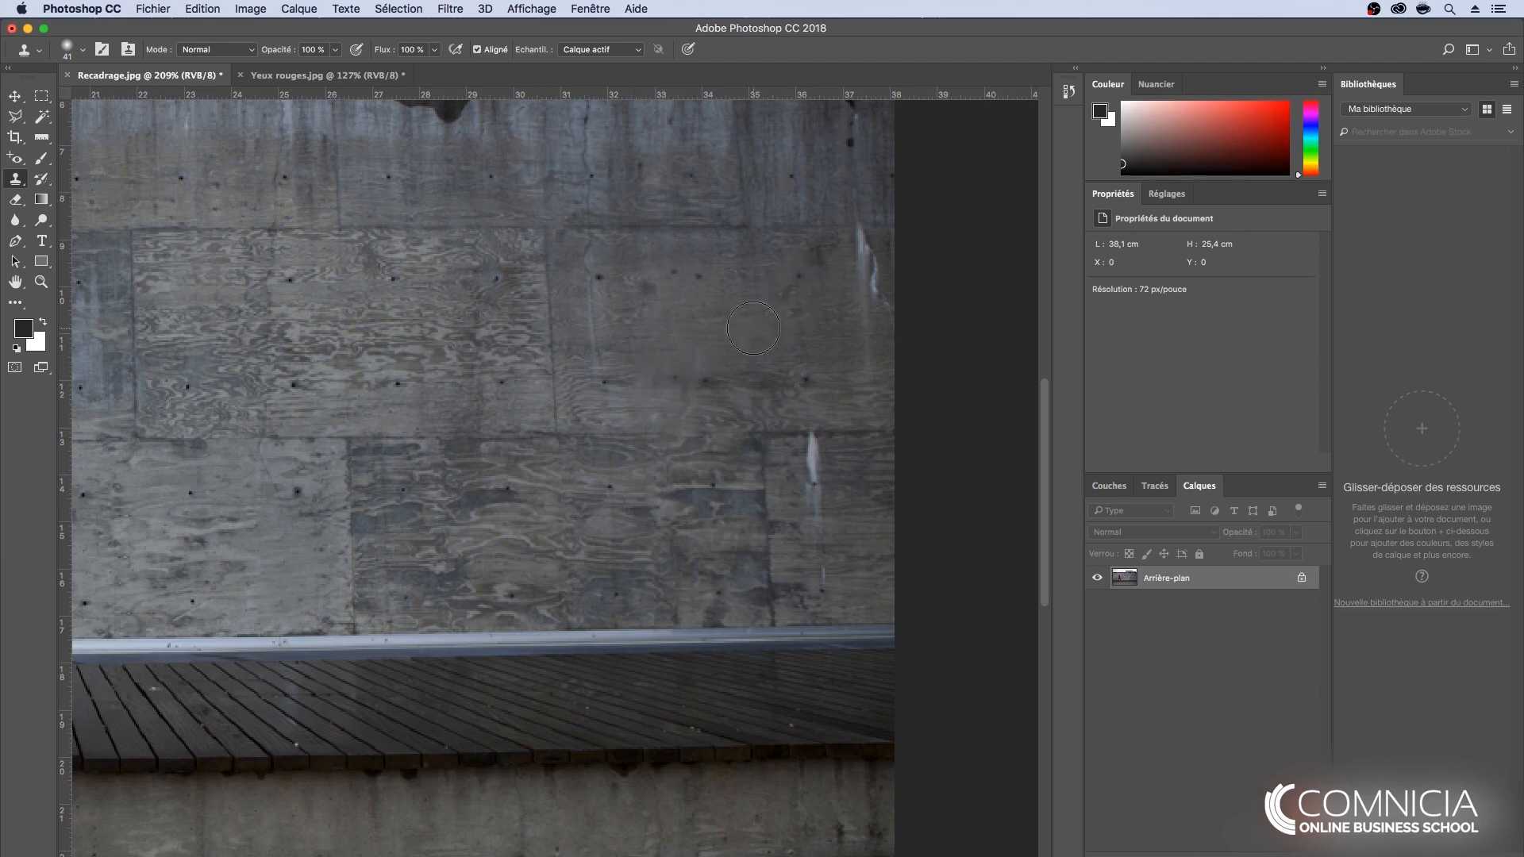
- Activate the Spot Healing Brush (Outil Correcteur localisé) and set its brush size to 16 px
scroll(454, 368, down, 5)
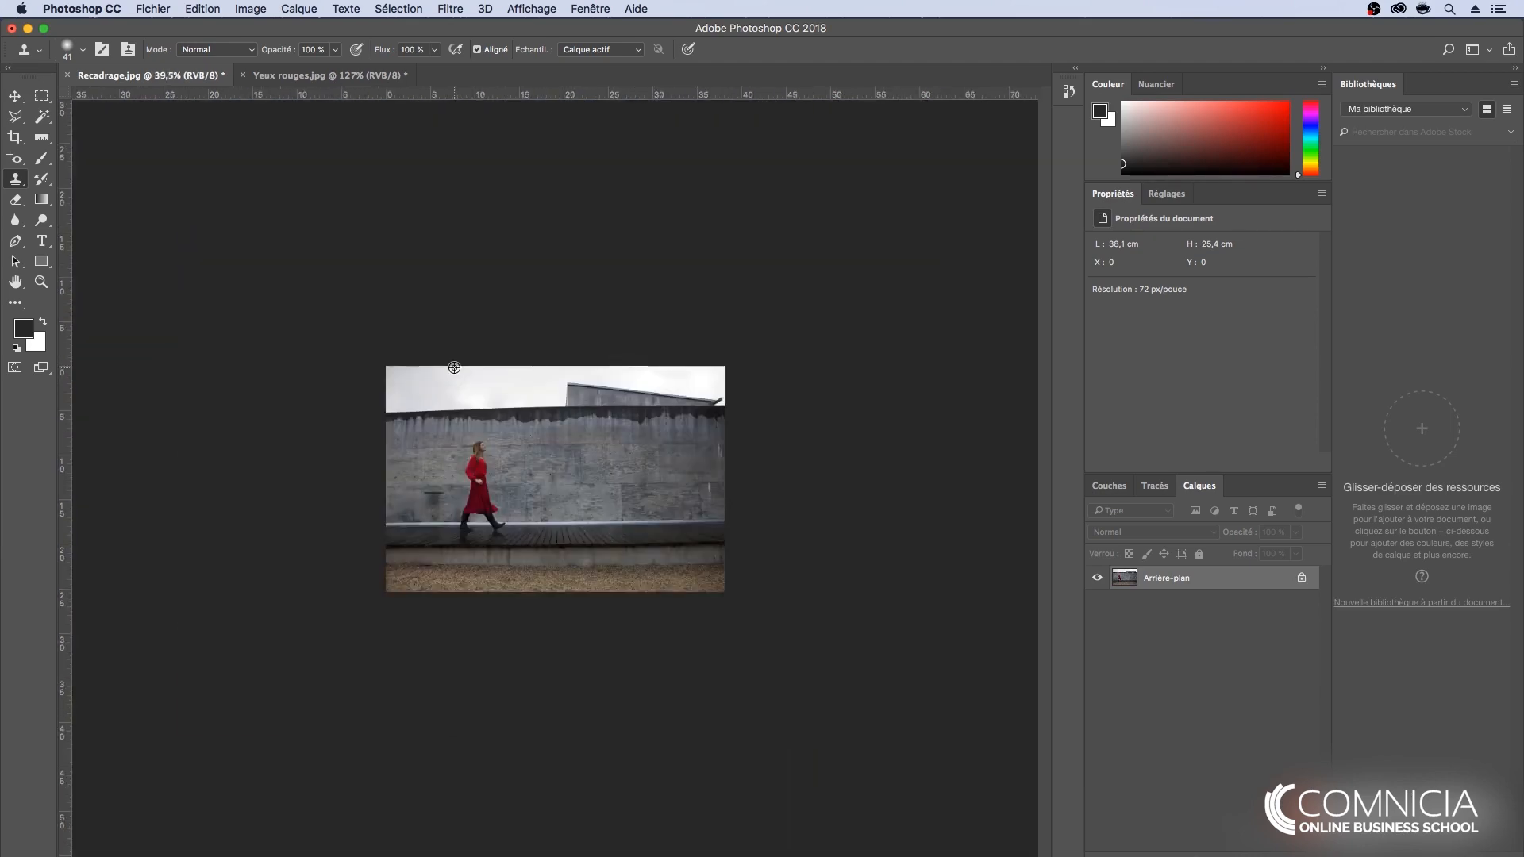
scroll(454, 367, up, 2)
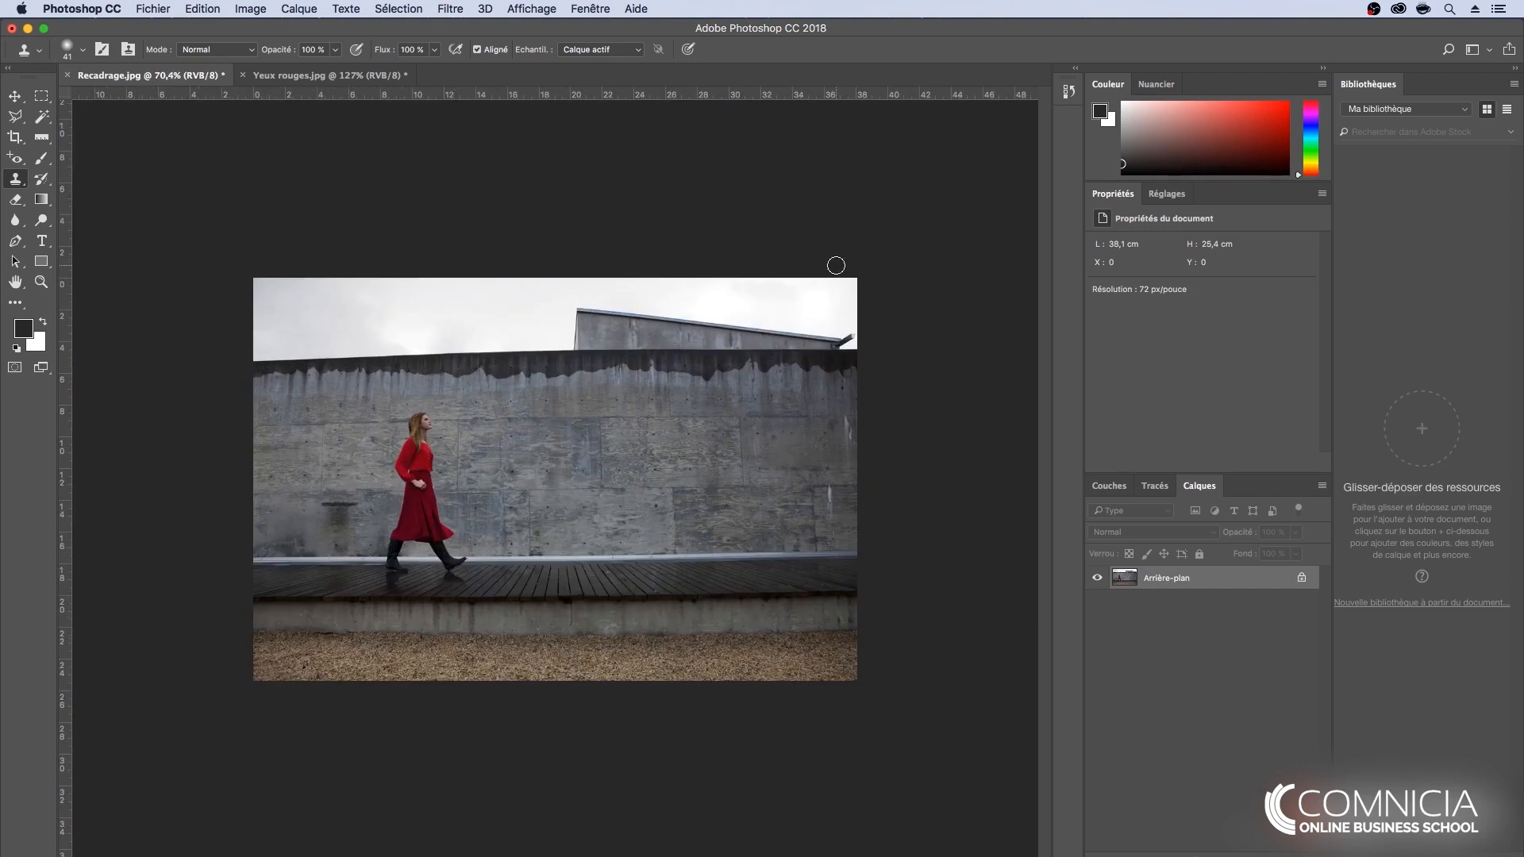
click(15, 158)
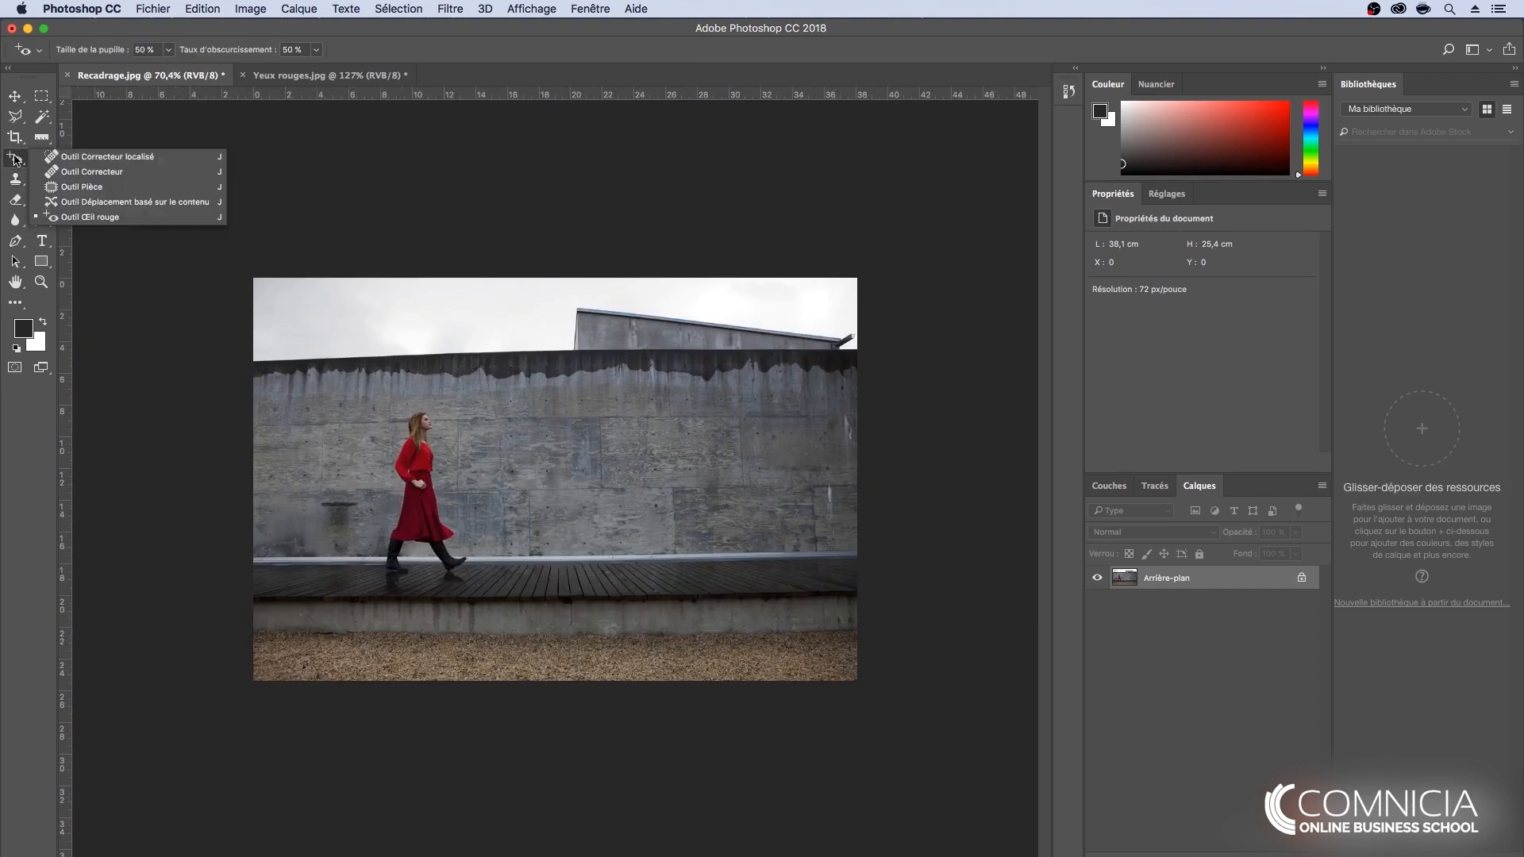
click(107, 157)
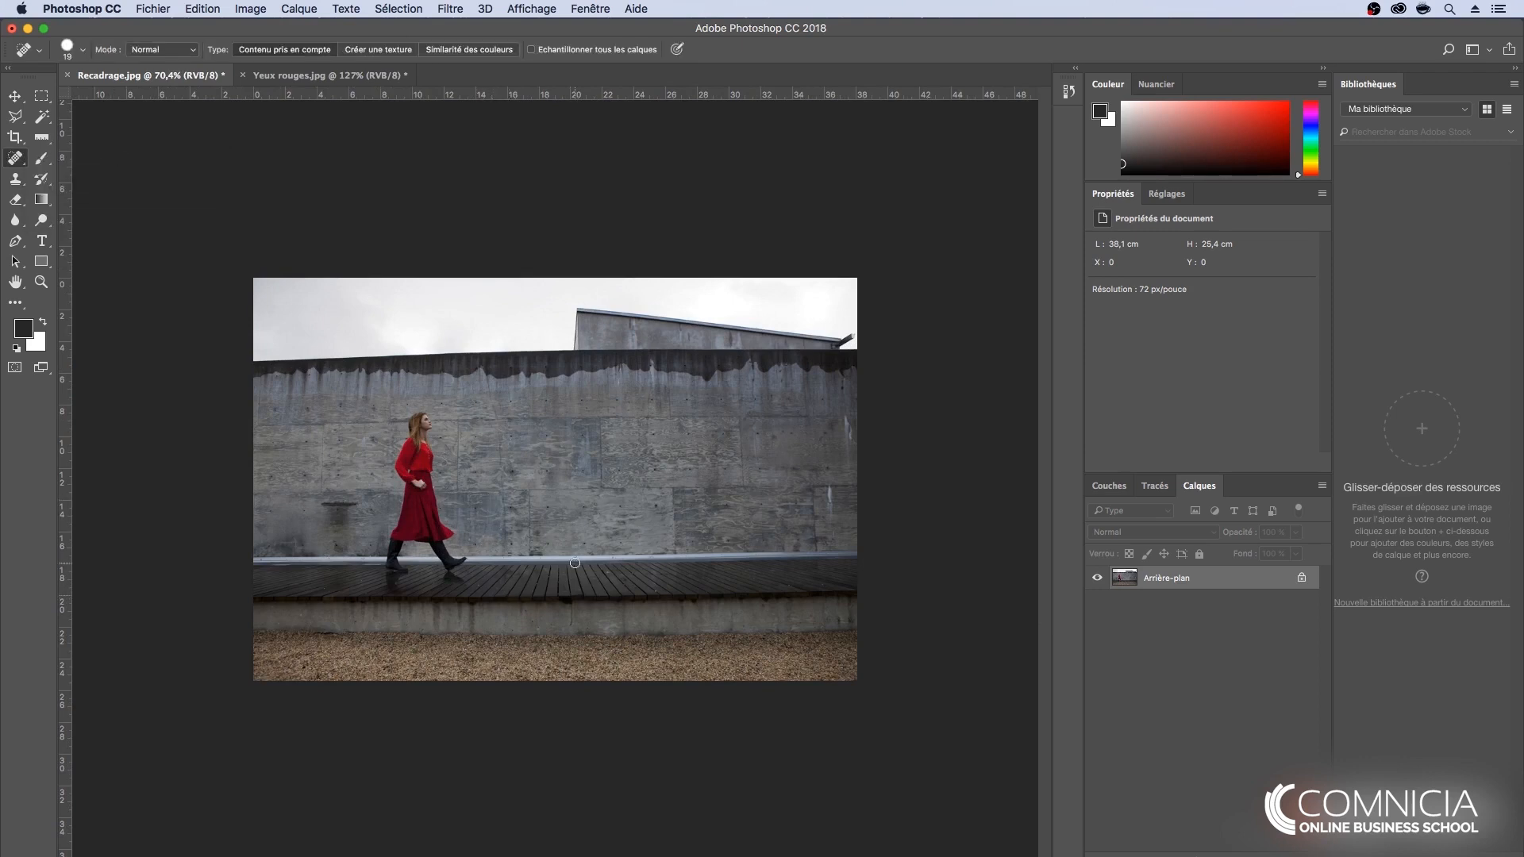
scroll(698, 559, up, 10)
key(space)
mouse_move(984, 365)
mouse_down()
mouse_move(711, 398)
mouse_move(864, 336)
mouse_up()
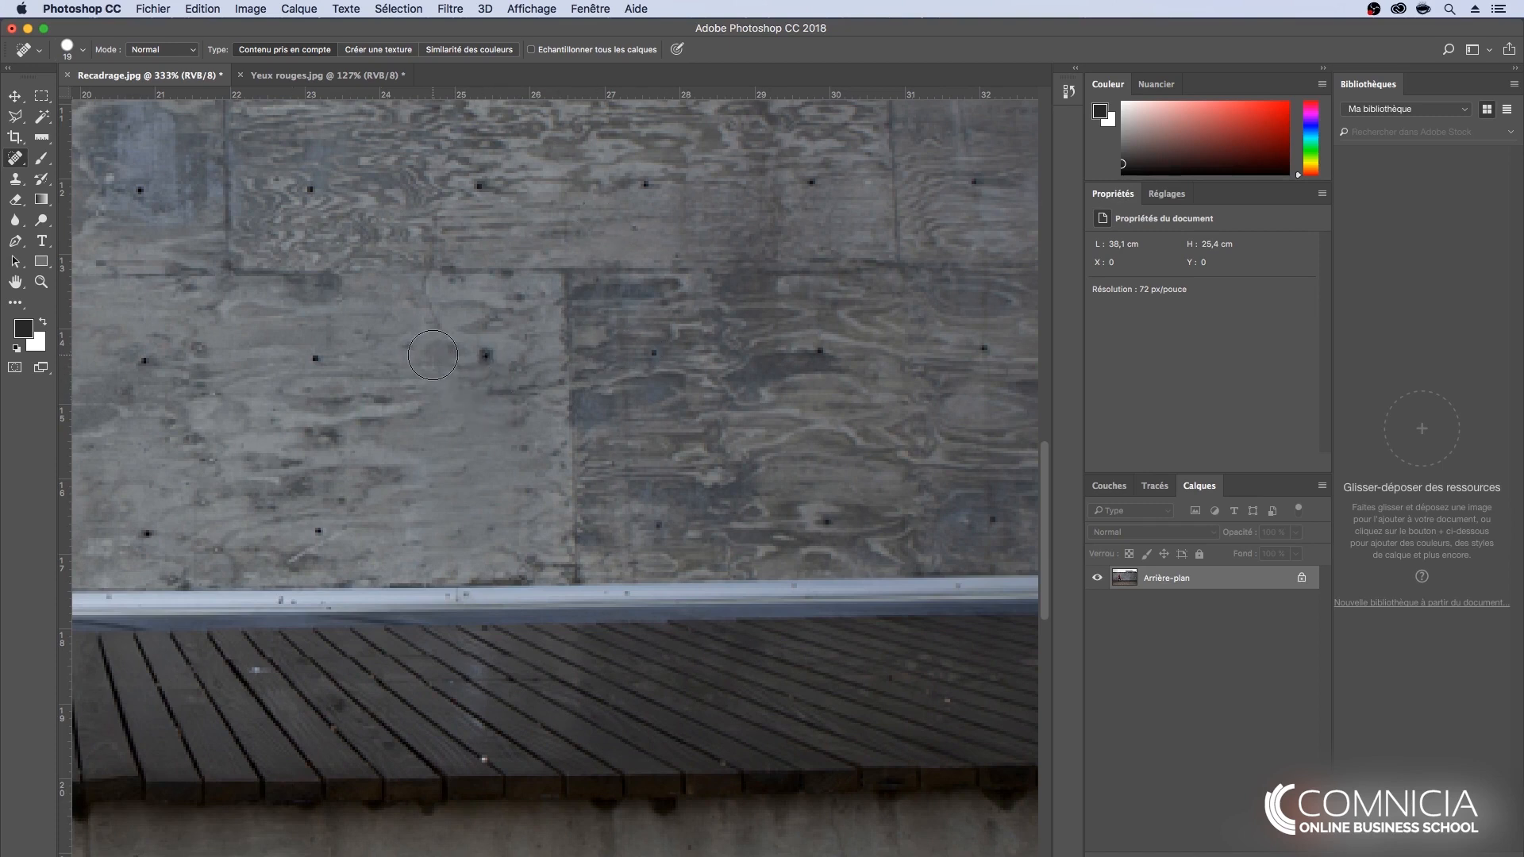
click(13, 162)
click(104, 157)
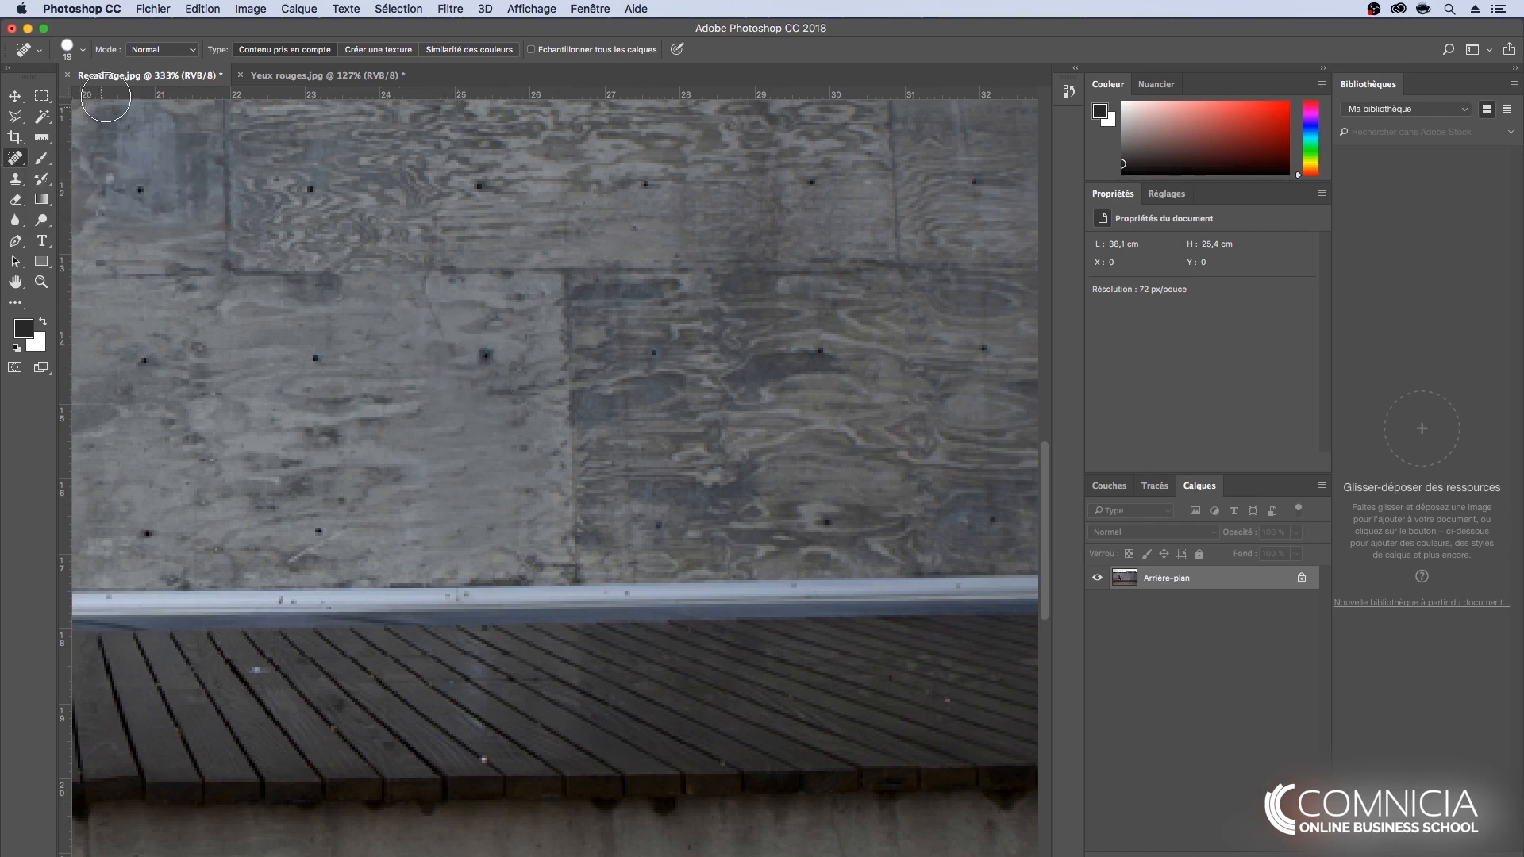
click(84, 52)
drag(39, 95, 38, 96)
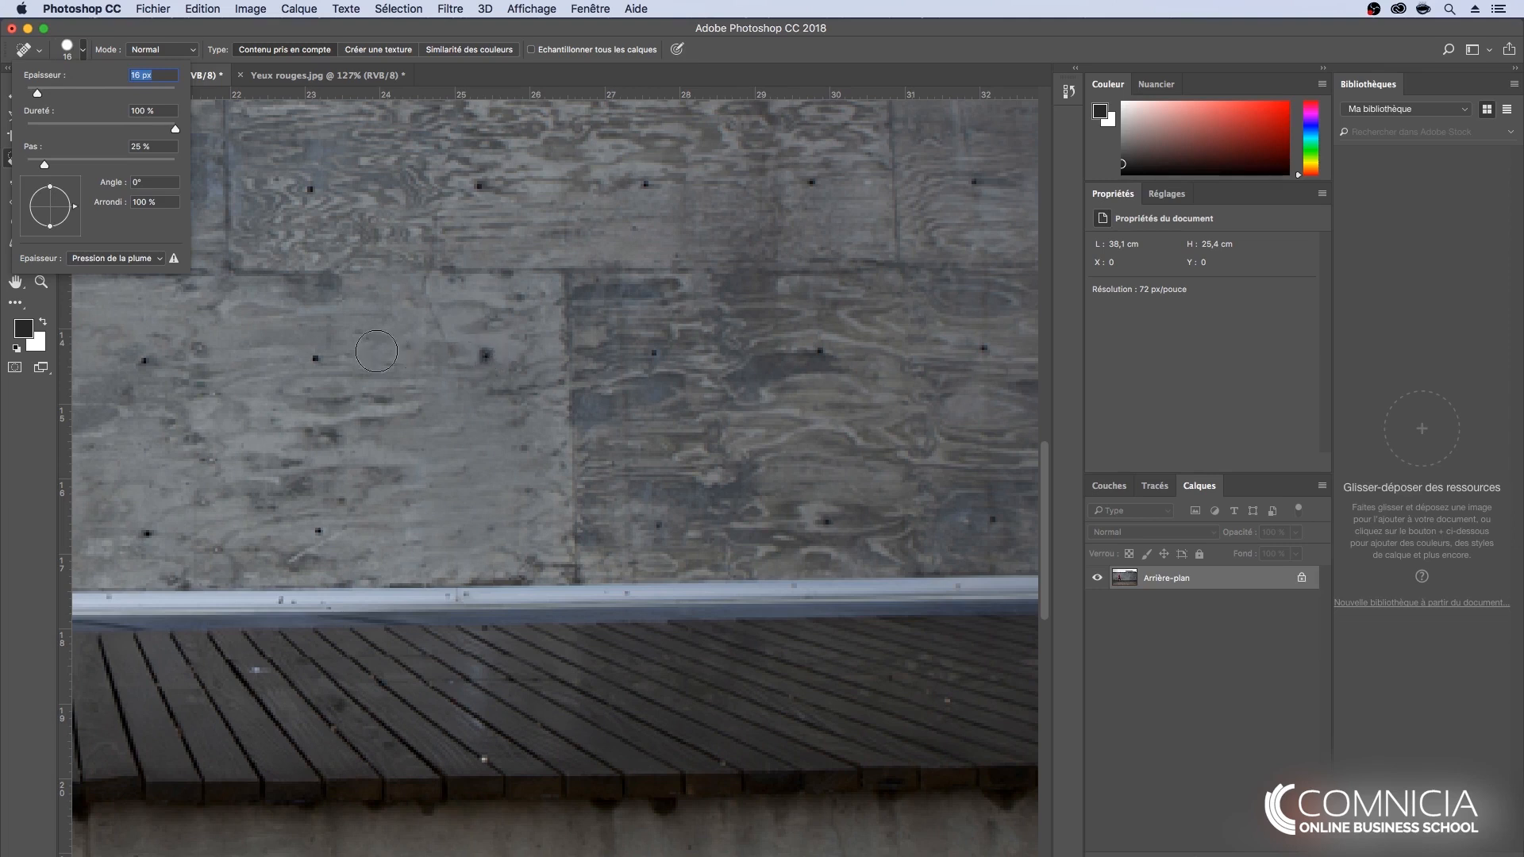
- Heal the five dark bolt holes in the light lower wall panel above the metal rail
click(316, 359)
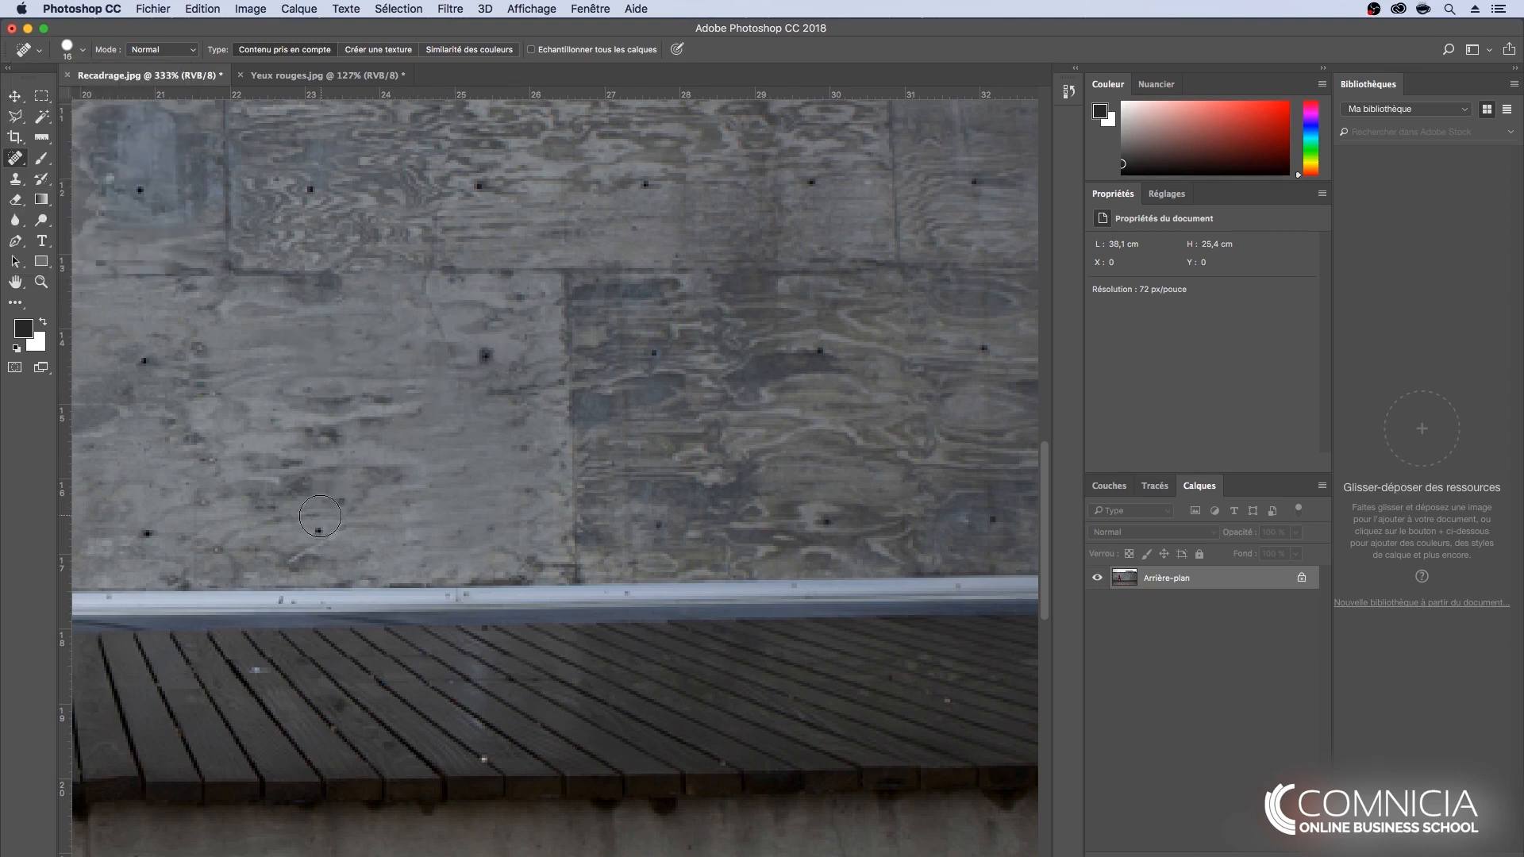
click(318, 530)
click(485, 355)
click(143, 360)
click(140, 530)
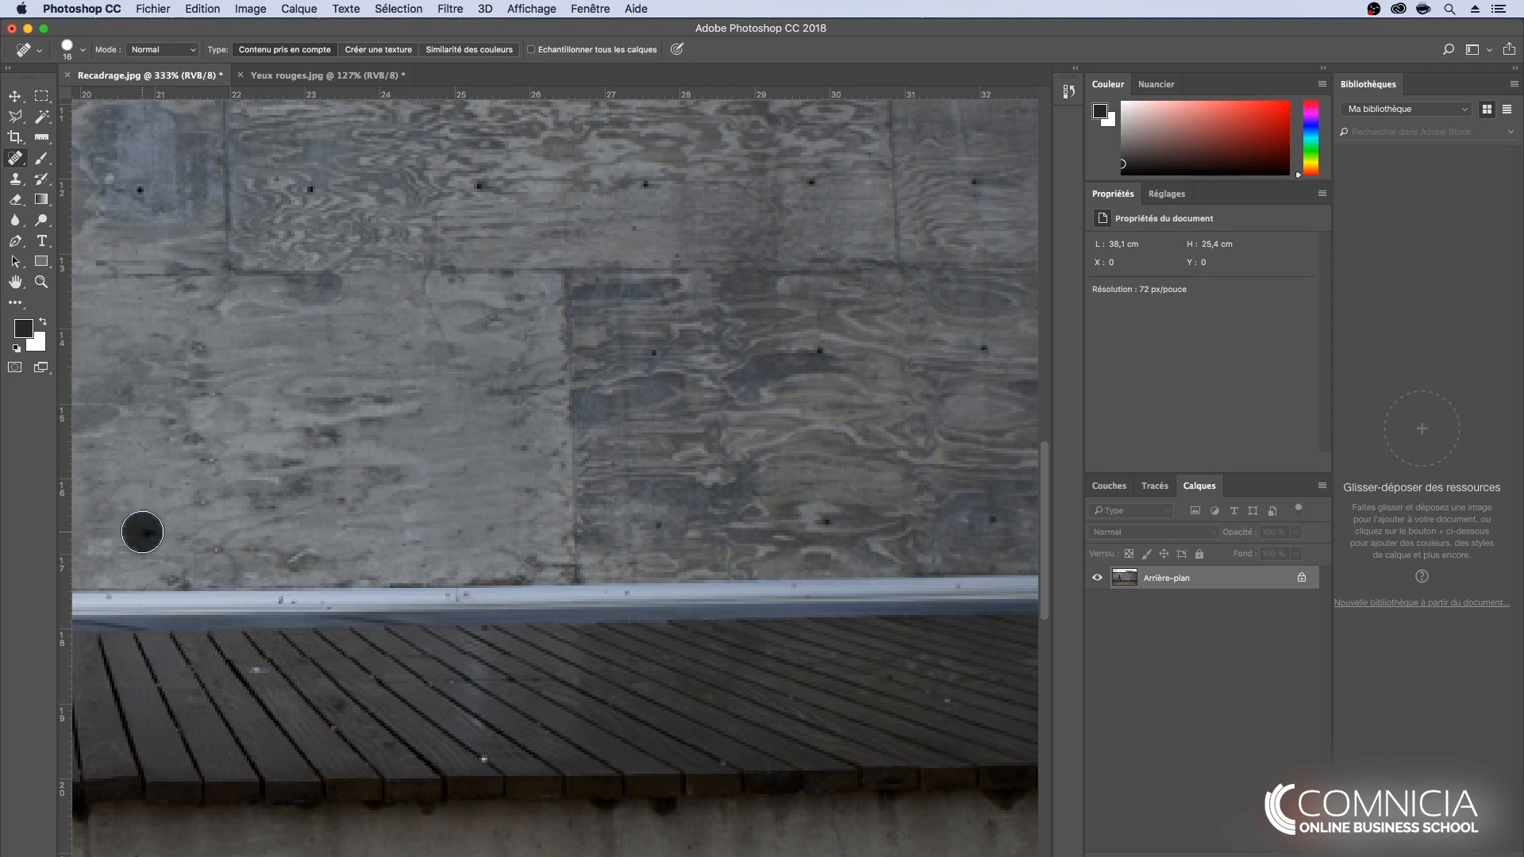
- Heal the row of six dark bolt holes along the wall panels above the horizontal joint
click(141, 188)
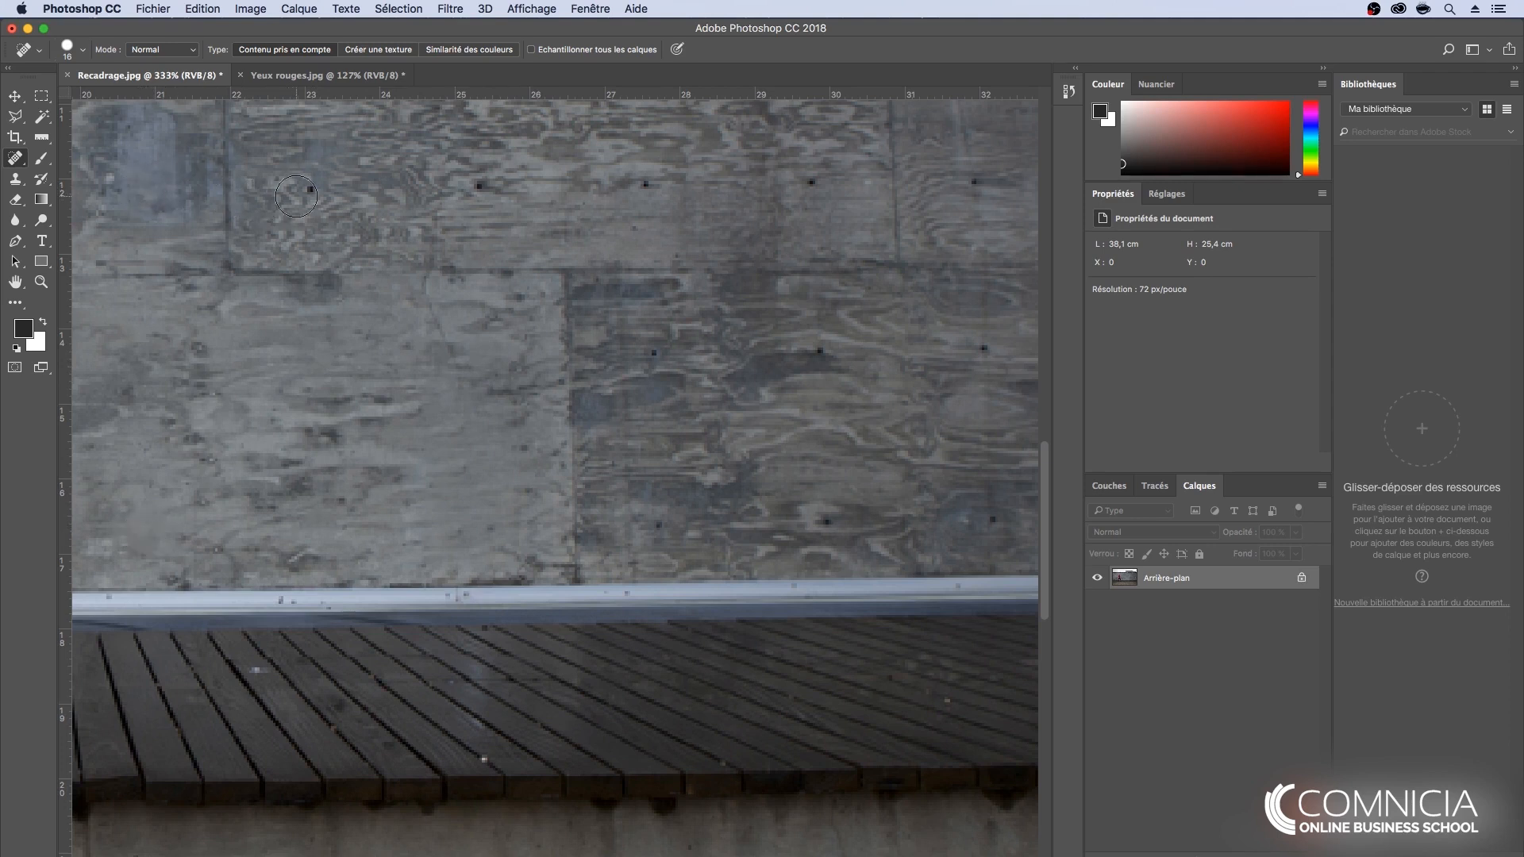
click(311, 189)
click(476, 189)
click(649, 182)
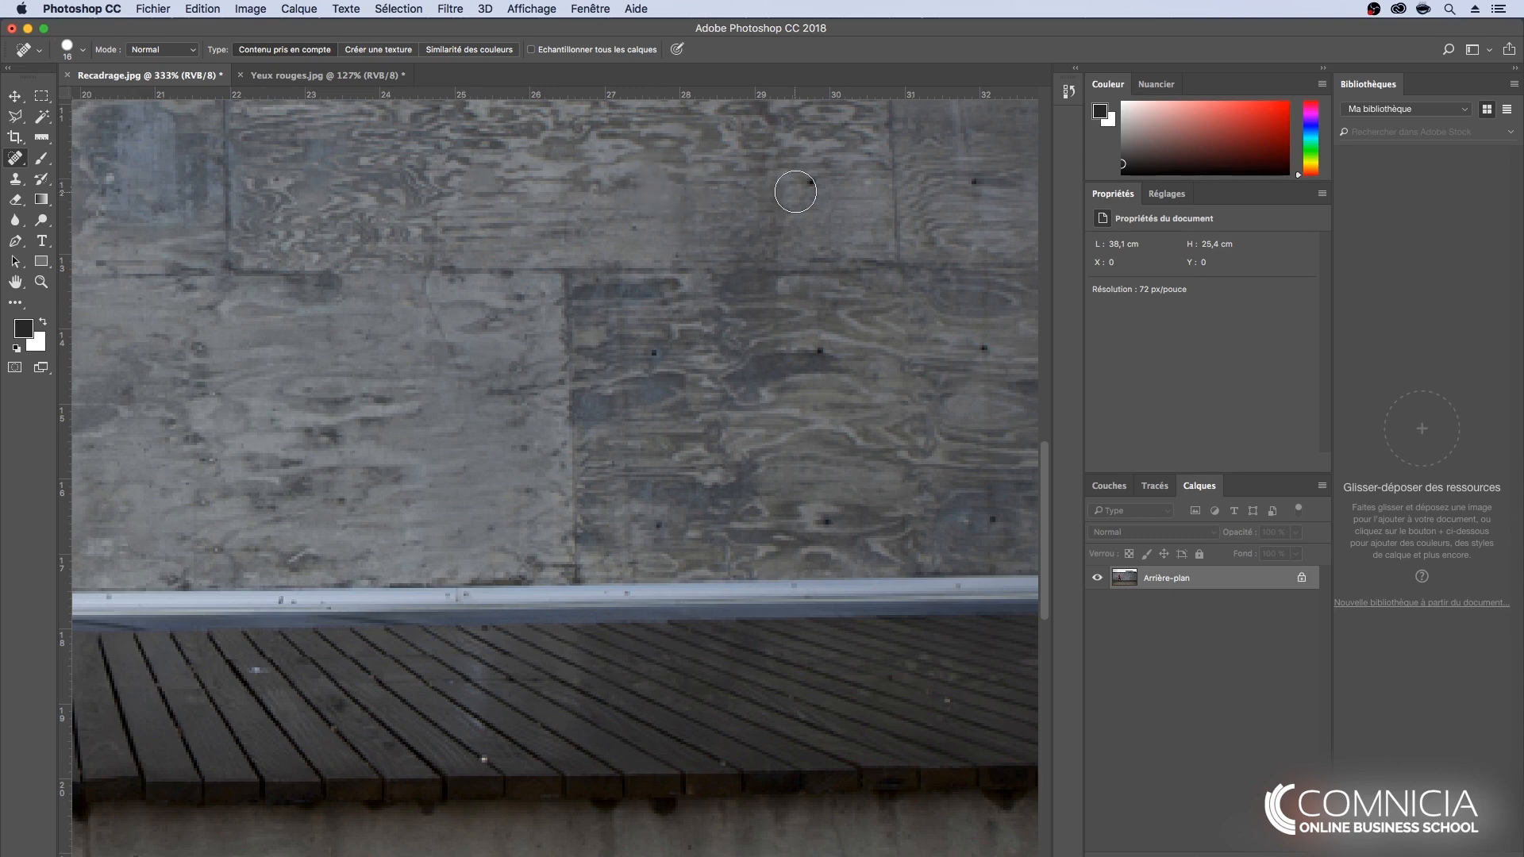
click(813, 180)
click(975, 181)
- Heal three of the dark bolt holes in the darker lower wall panel
click(819, 350)
click(658, 355)
click(662, 521)
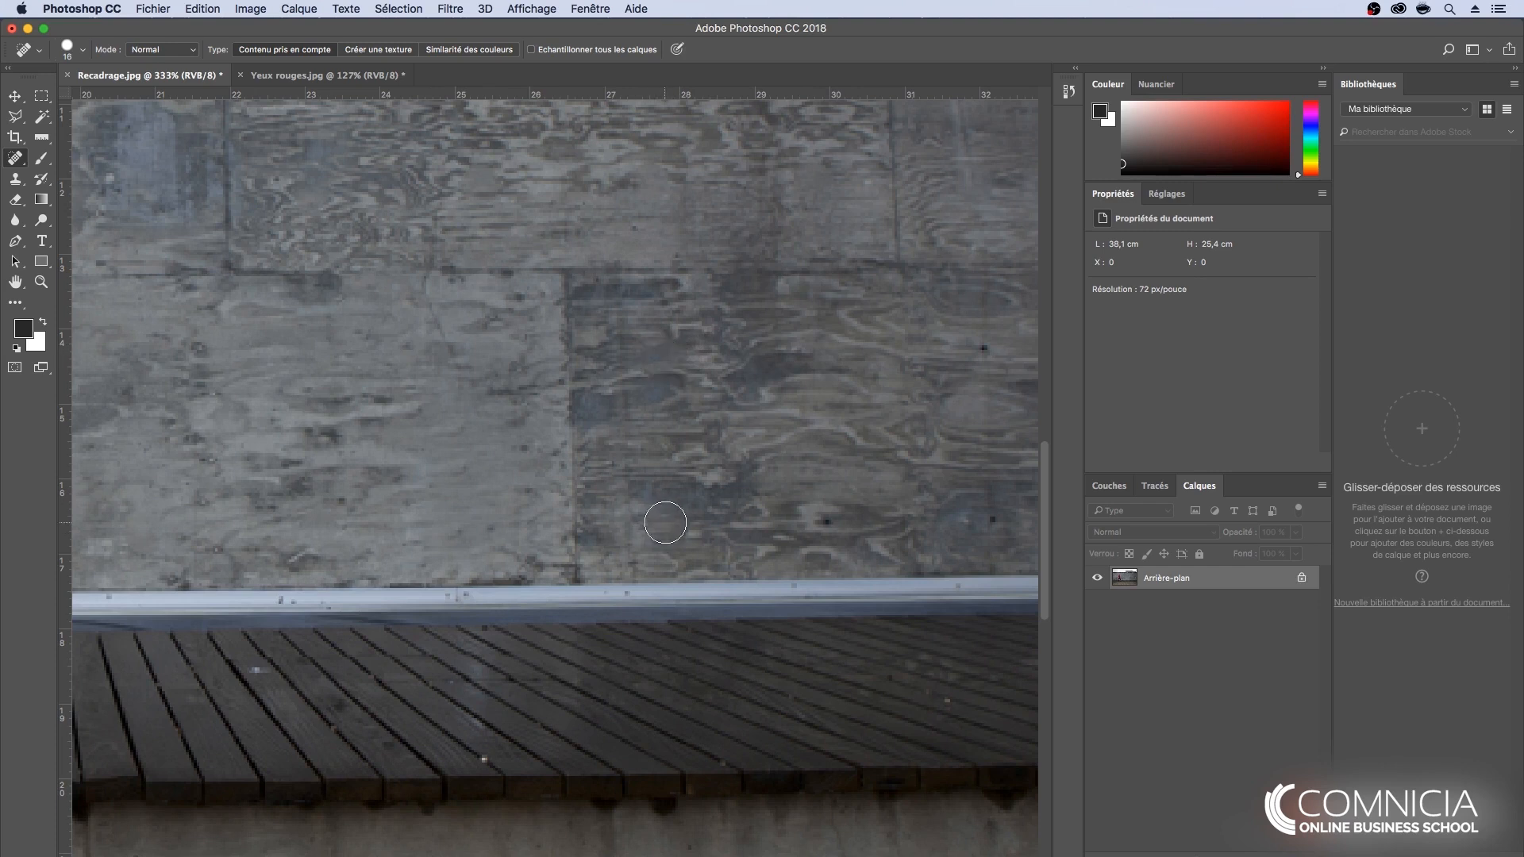
right_click(16, 158)
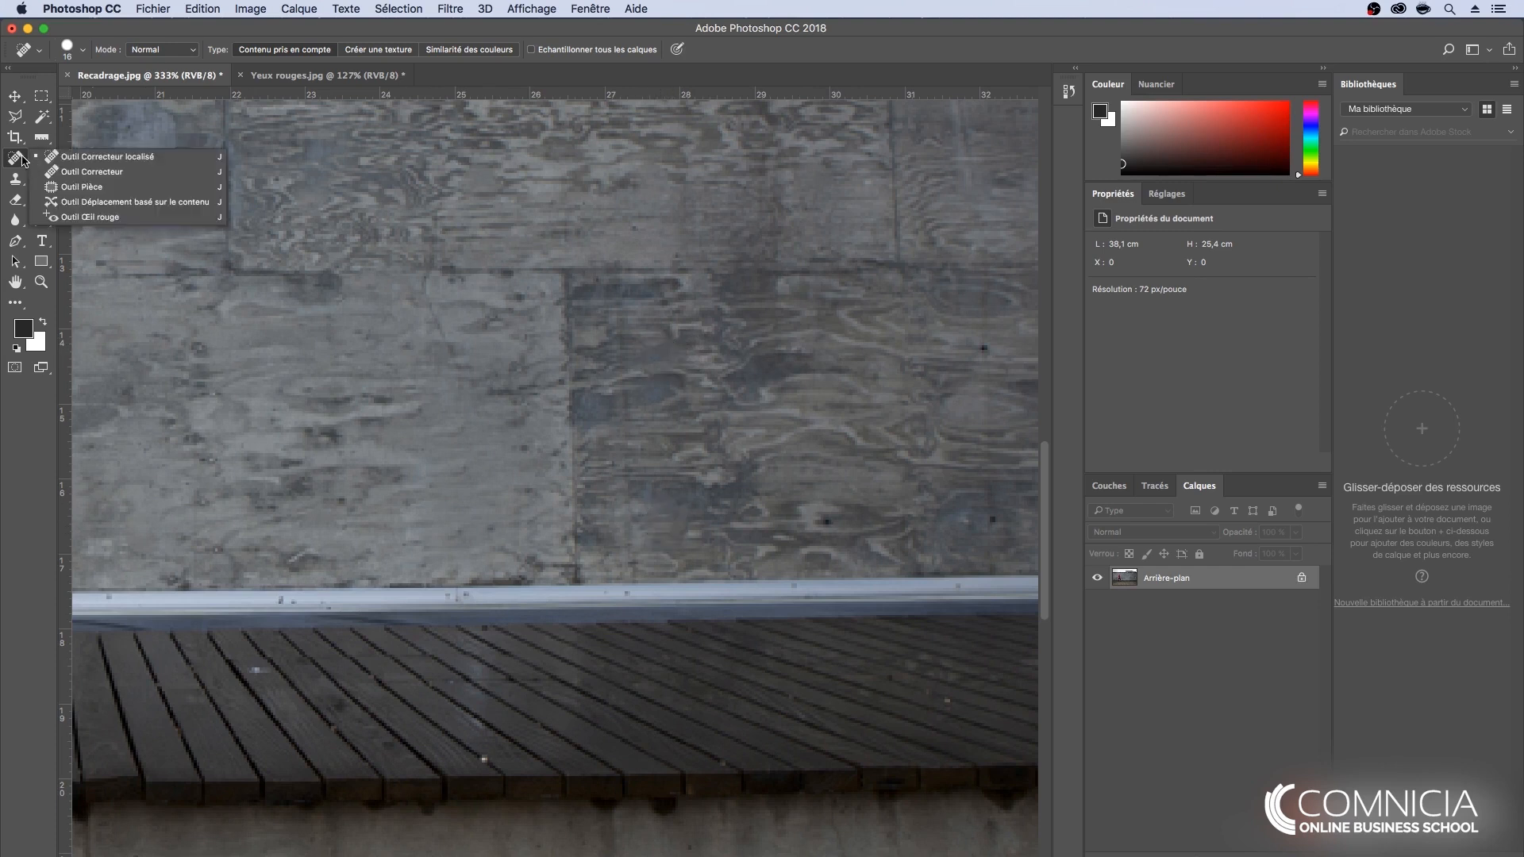
click(114, 161)
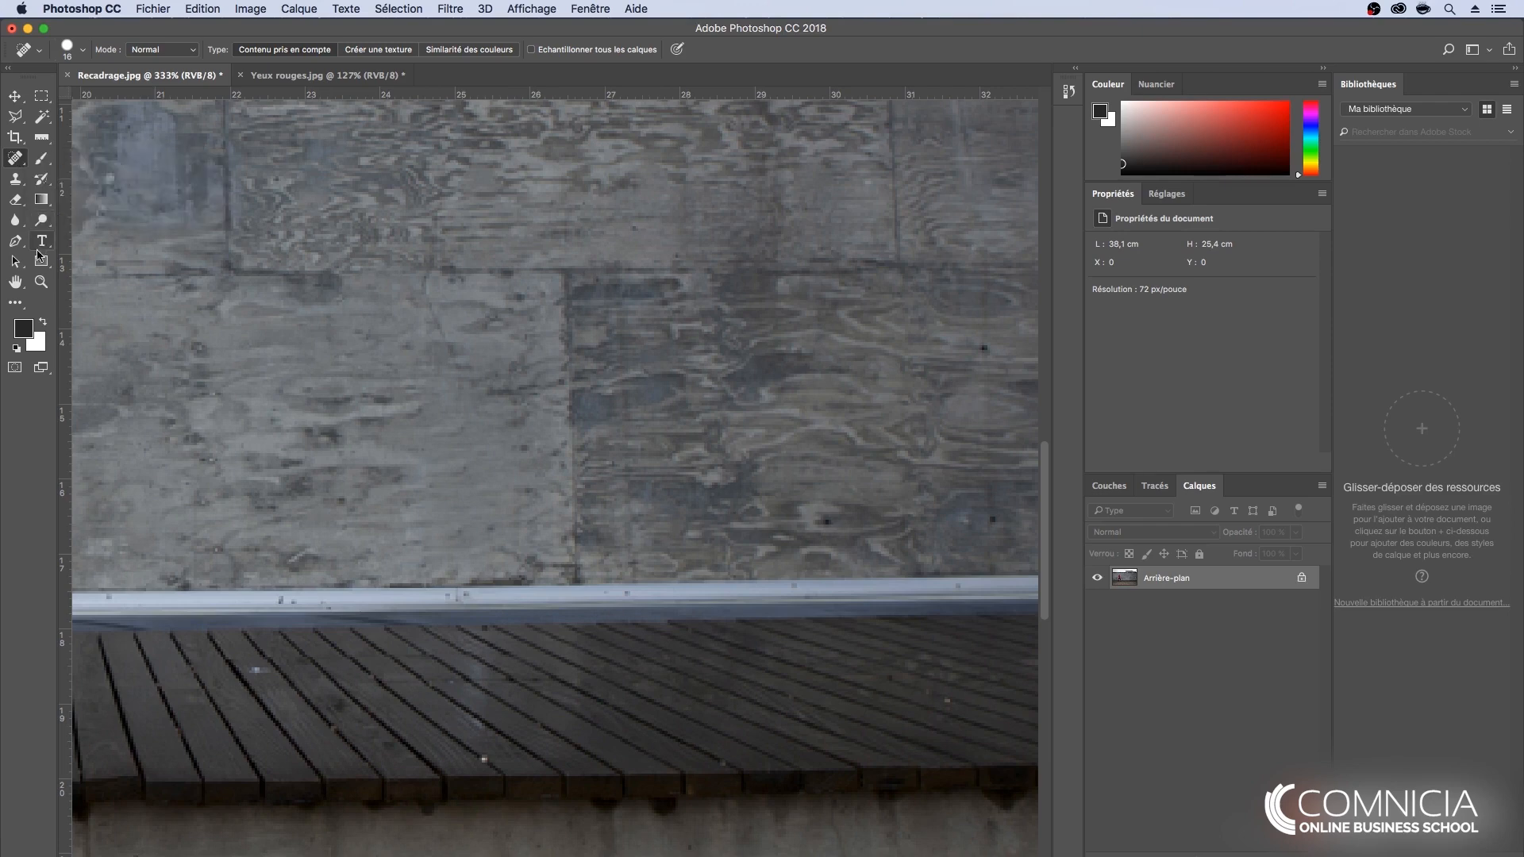
- Replace the white stain at the edge of the wall's middle panel with clean concrete from the same panel using the Patch tool (Outil Pièce)
double_click(15, 282)
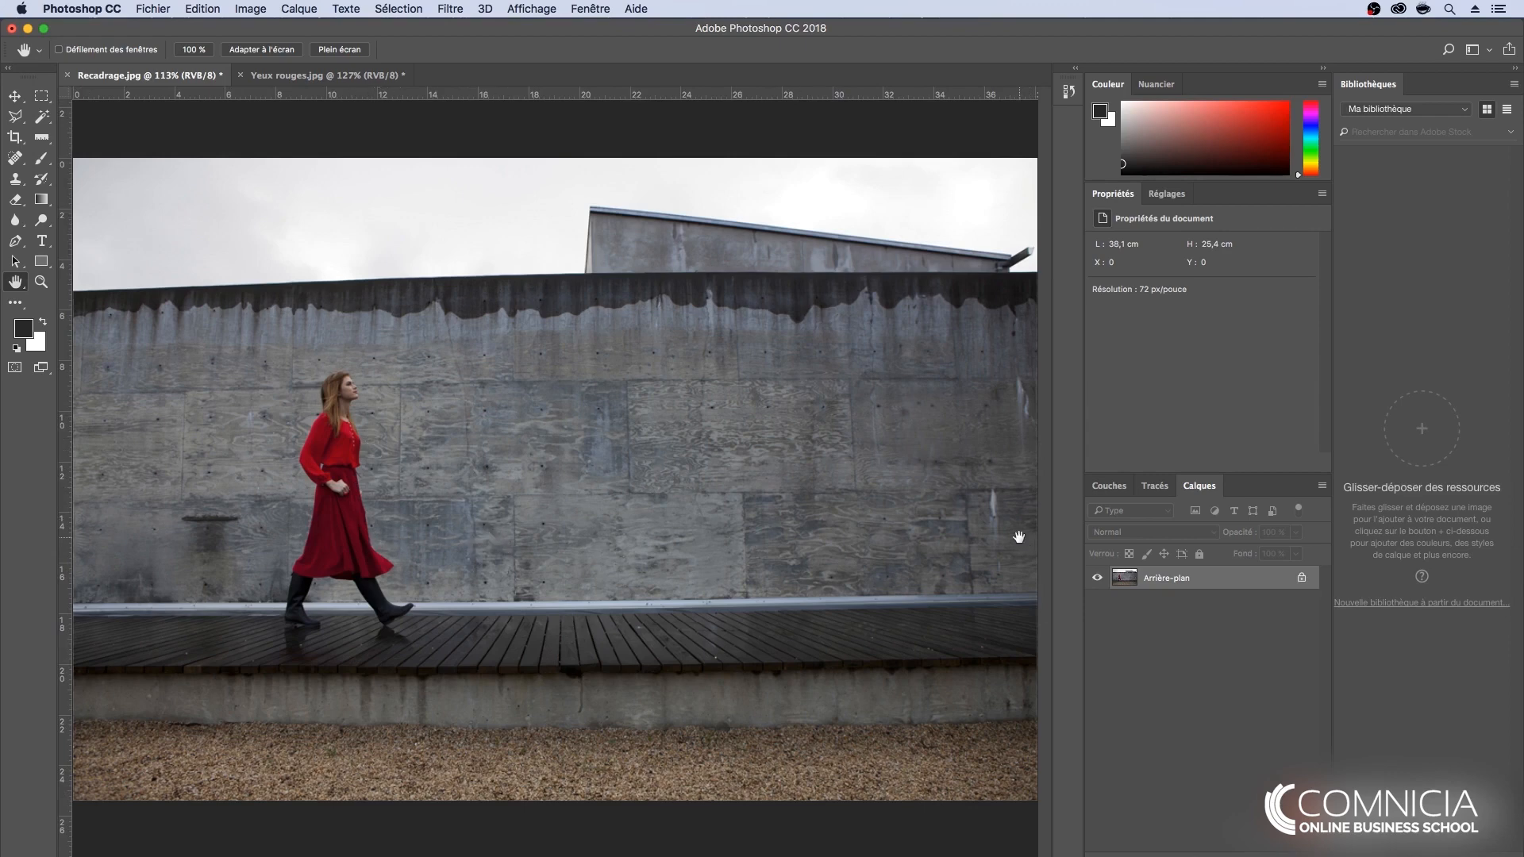
scroll(1020, 538, up, 5)
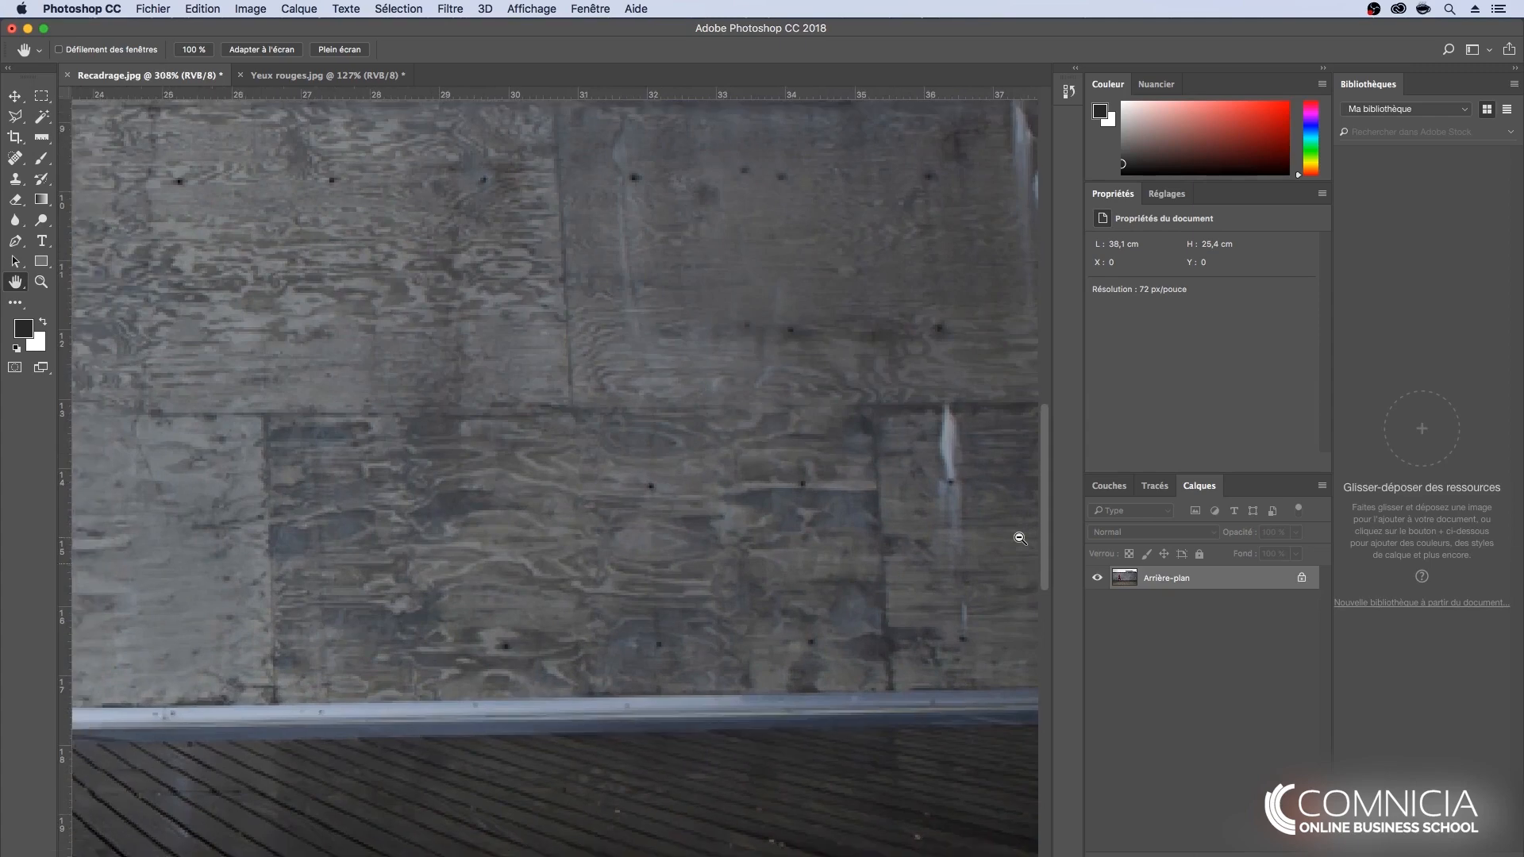
scroll(1020, 538, down, 2)
key(space)
drag(990, 428, 767, 491)
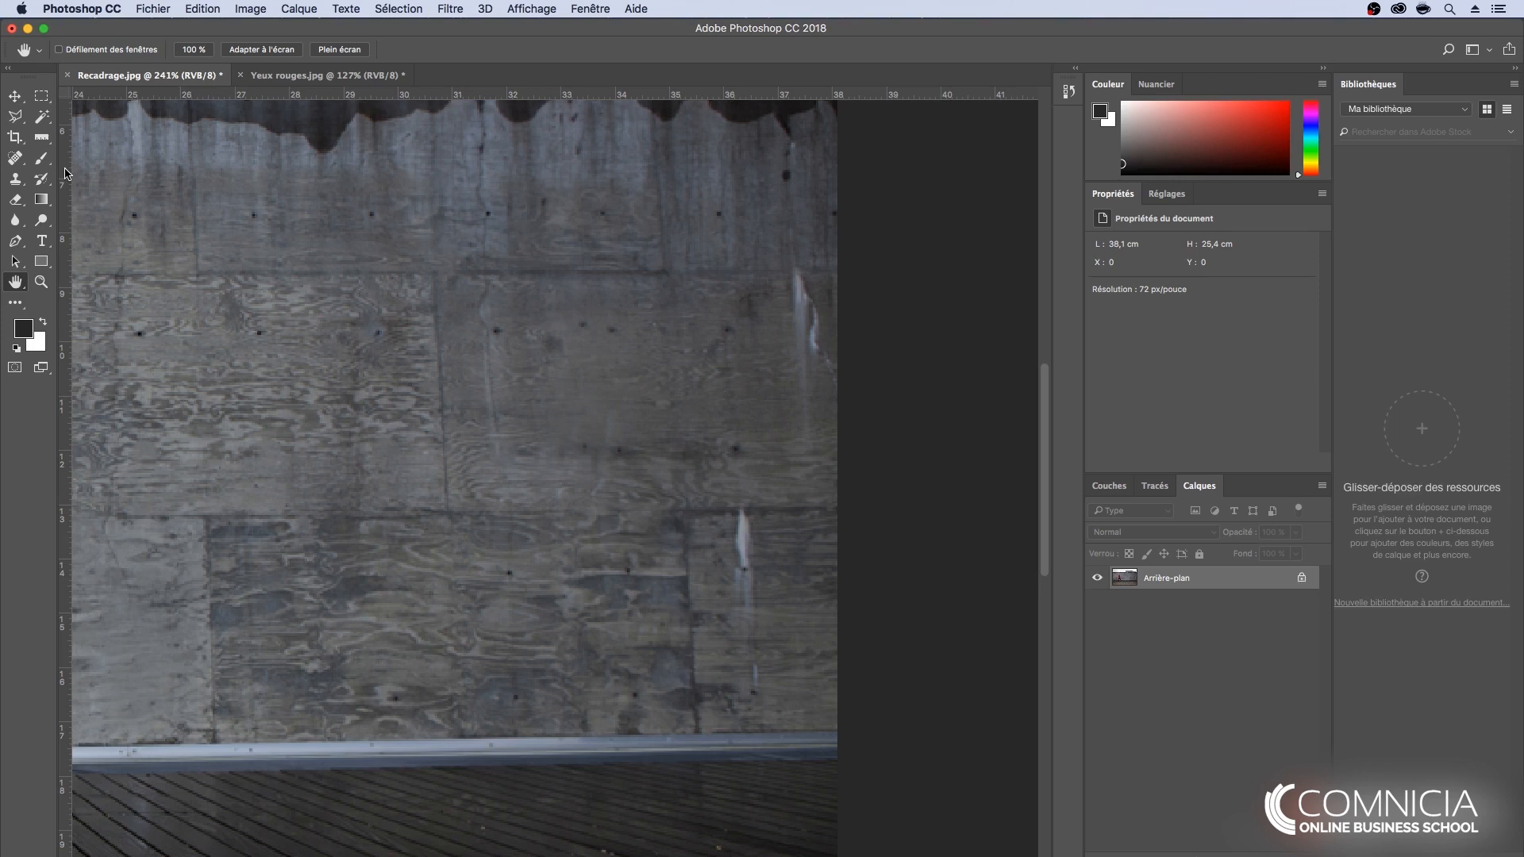
click(15, 157)
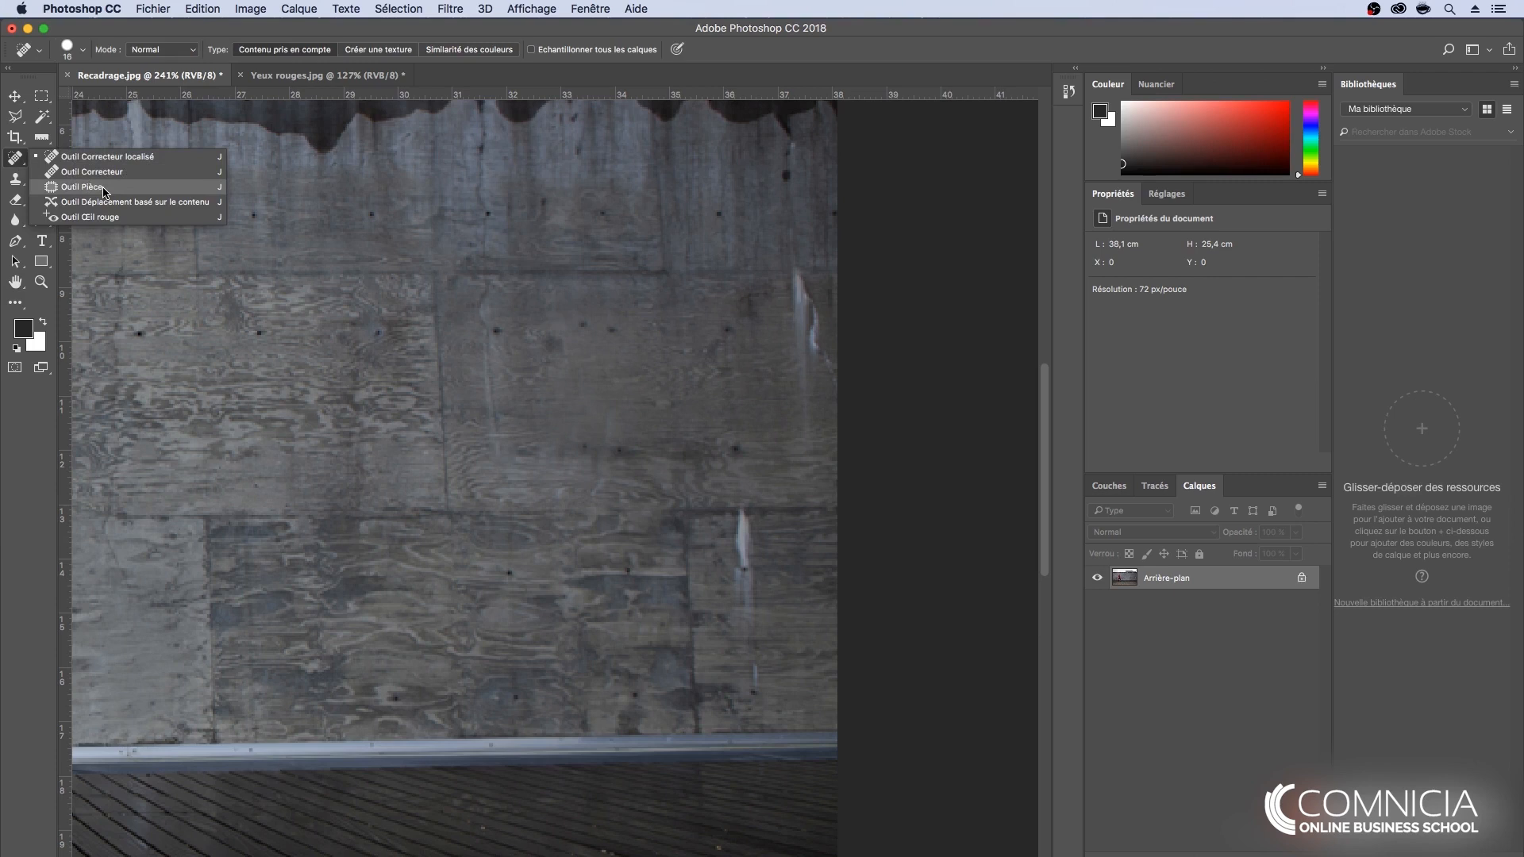
click(82, 186)
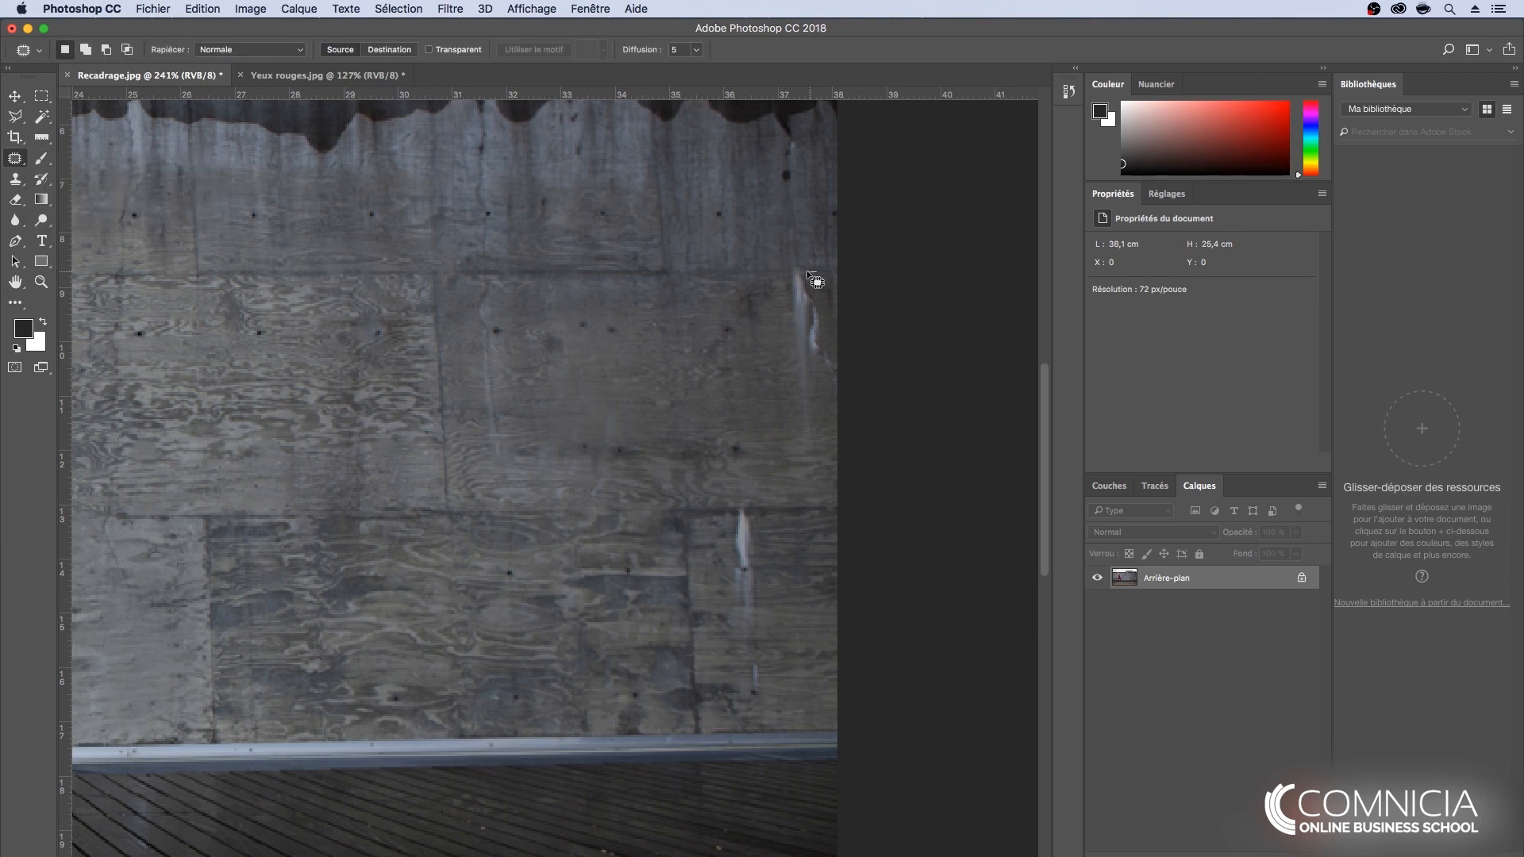
mouse_move(815, 271)
mouse_down()
mouse_move(793, 272)
mouse_move(786, 292)
mouse_move(781, 373)
mouse_move(828, 418)
mouse_move(840, 385)
mouse_up()
drag(841, 295, 816, 272)
mouse_move(817, 330)
mouse_down()
mouse_move(745, 373)
mouse_move(744, 352)
mouse_move(736, 365)
mouse_move(655, 342)
mouse_up()
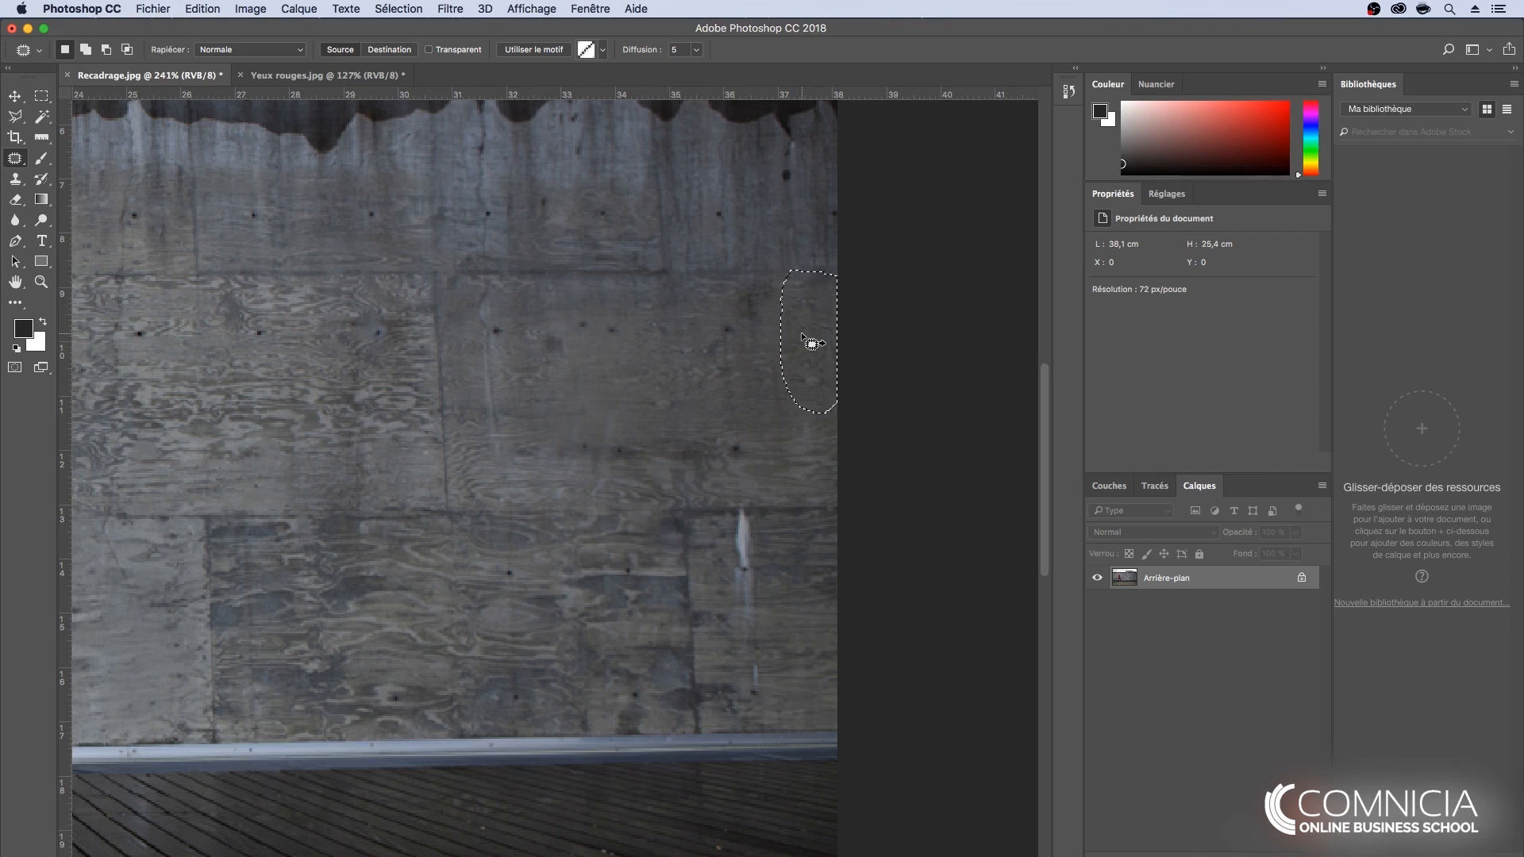
click(772, 367)
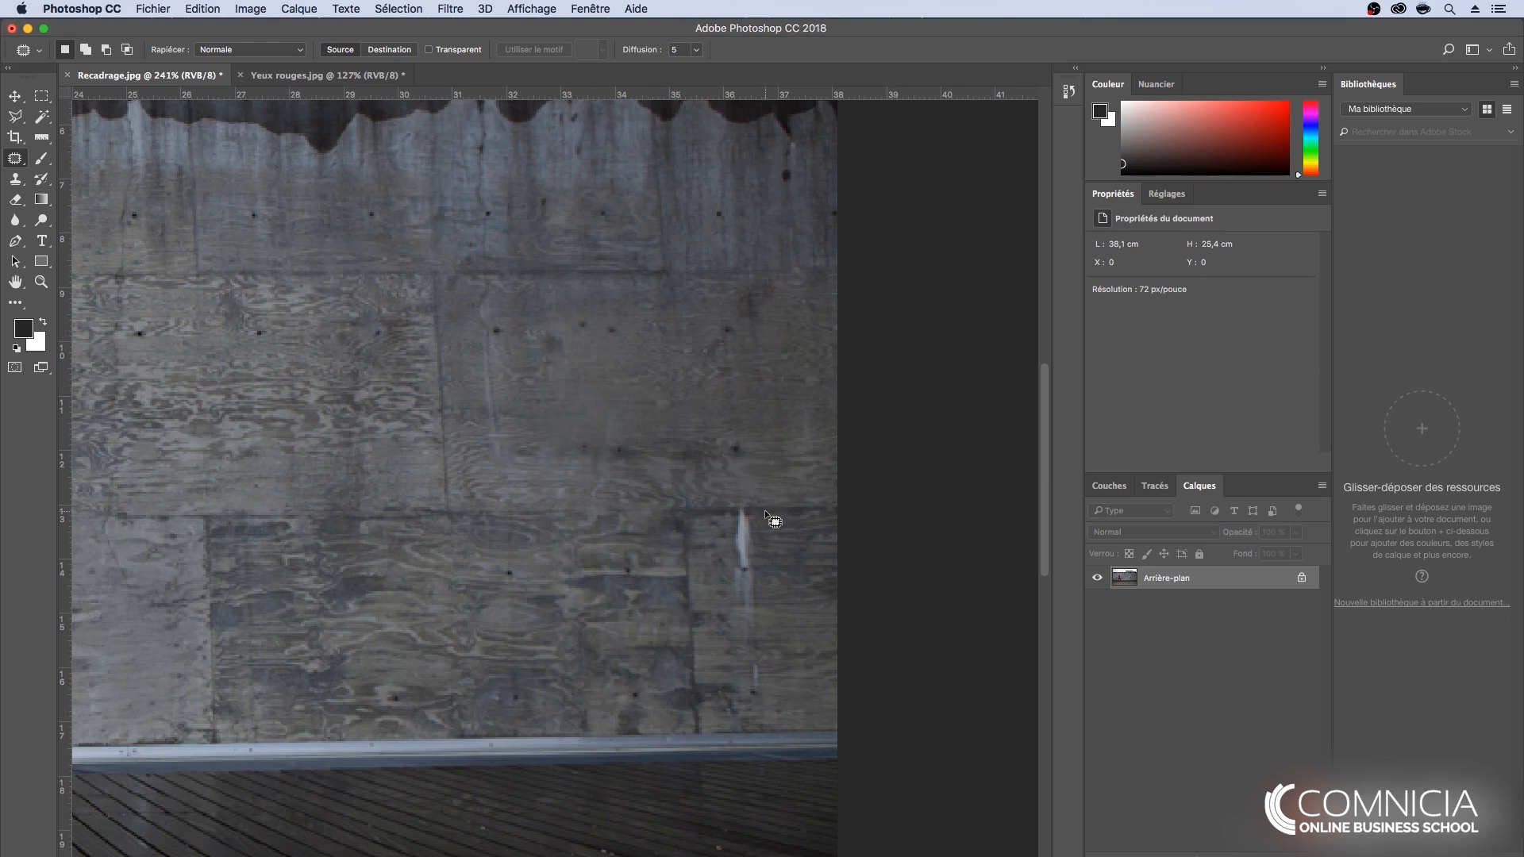
- Patch the white streak in the lower wall panel with clean concrete from the panel above and clear the selection
mouse_move(764, 510)
mouse_down()
mouse_move(712, 541)
mouse_move(727, 688)
mouse_move(741, 703)
mouse_move(791, 667)
mouse_up()
drag(785, 513, 765, 509)
mouse_move(758, 565)
mouse_down()
mouse_move(650, 542)
mouse_move(564, 480)
mouse_move(579, 354)
mouse_move(599, 328)
mouse_move(748, 327)
mouse_move(732, 306)
mouse_move(725, 318)
mouse_up()
key(ctrl+d)
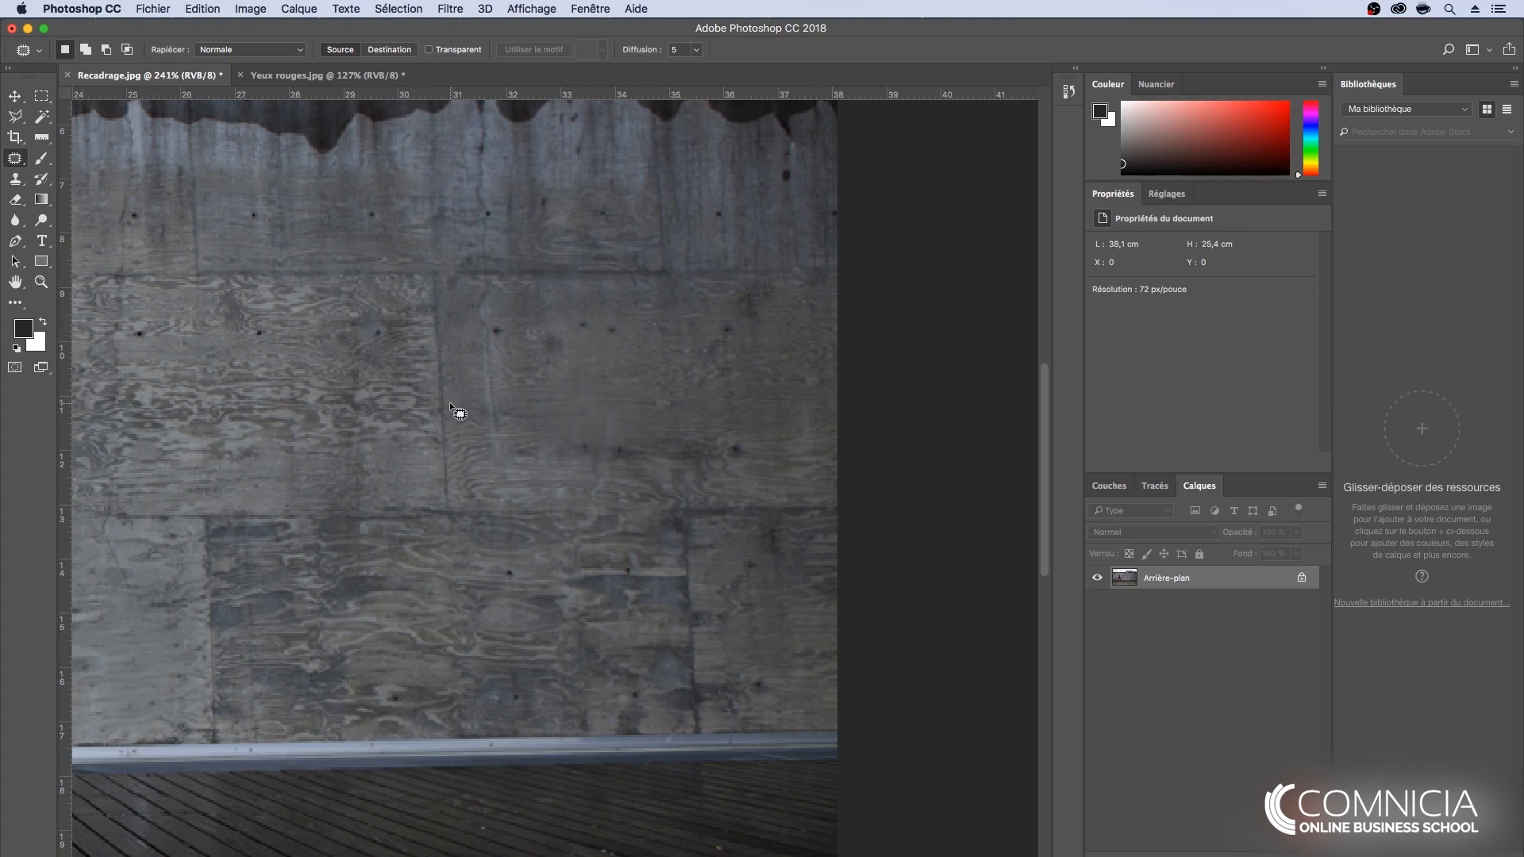
scroll(450, 401, down, 5)
scroll(450, 401, down, 1)
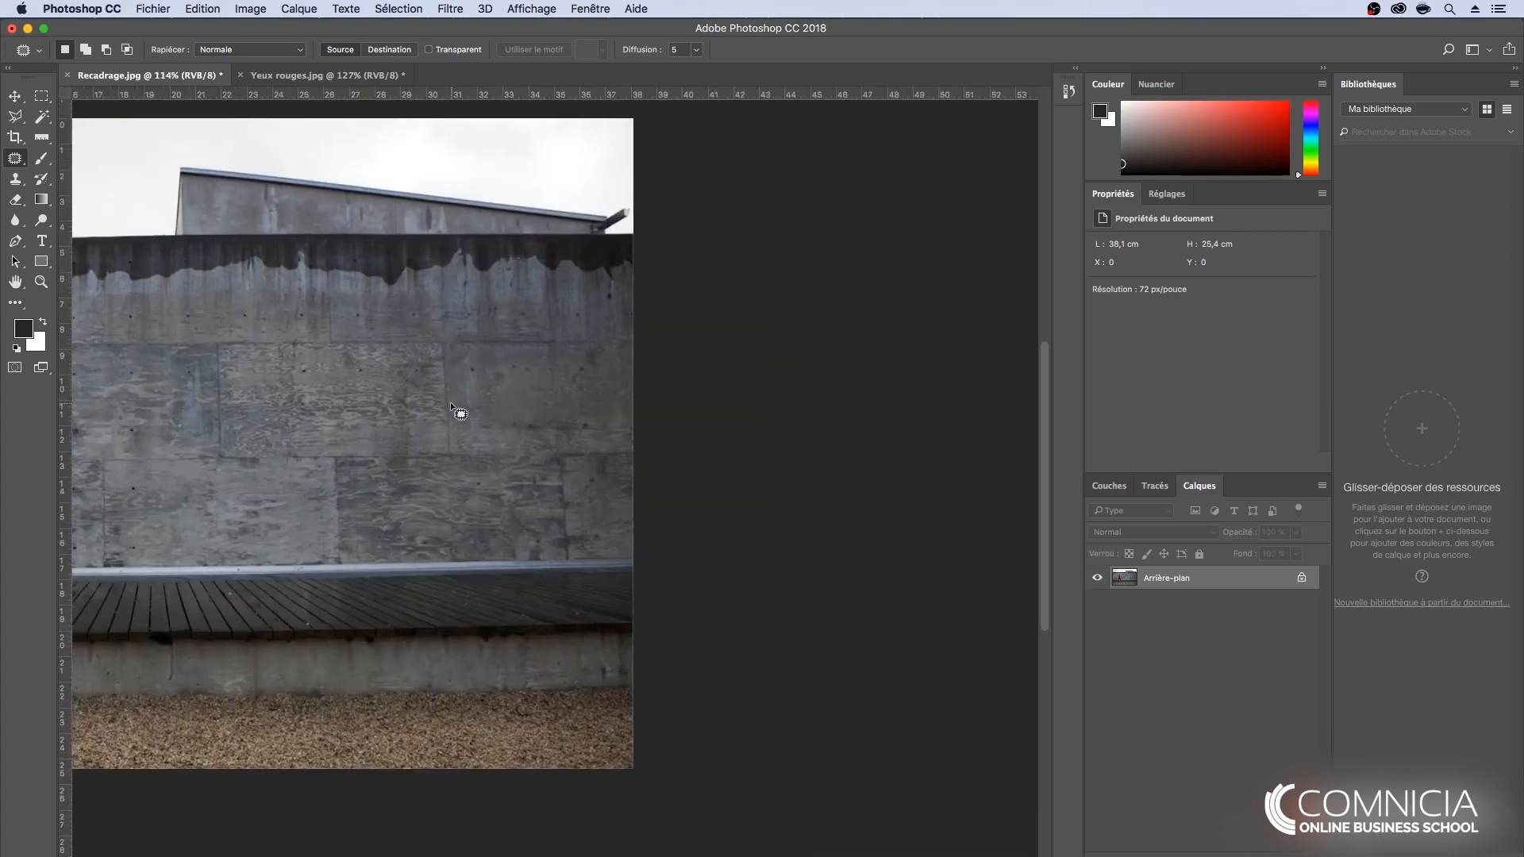
key(space)
drag(427, 370, 720, 344)
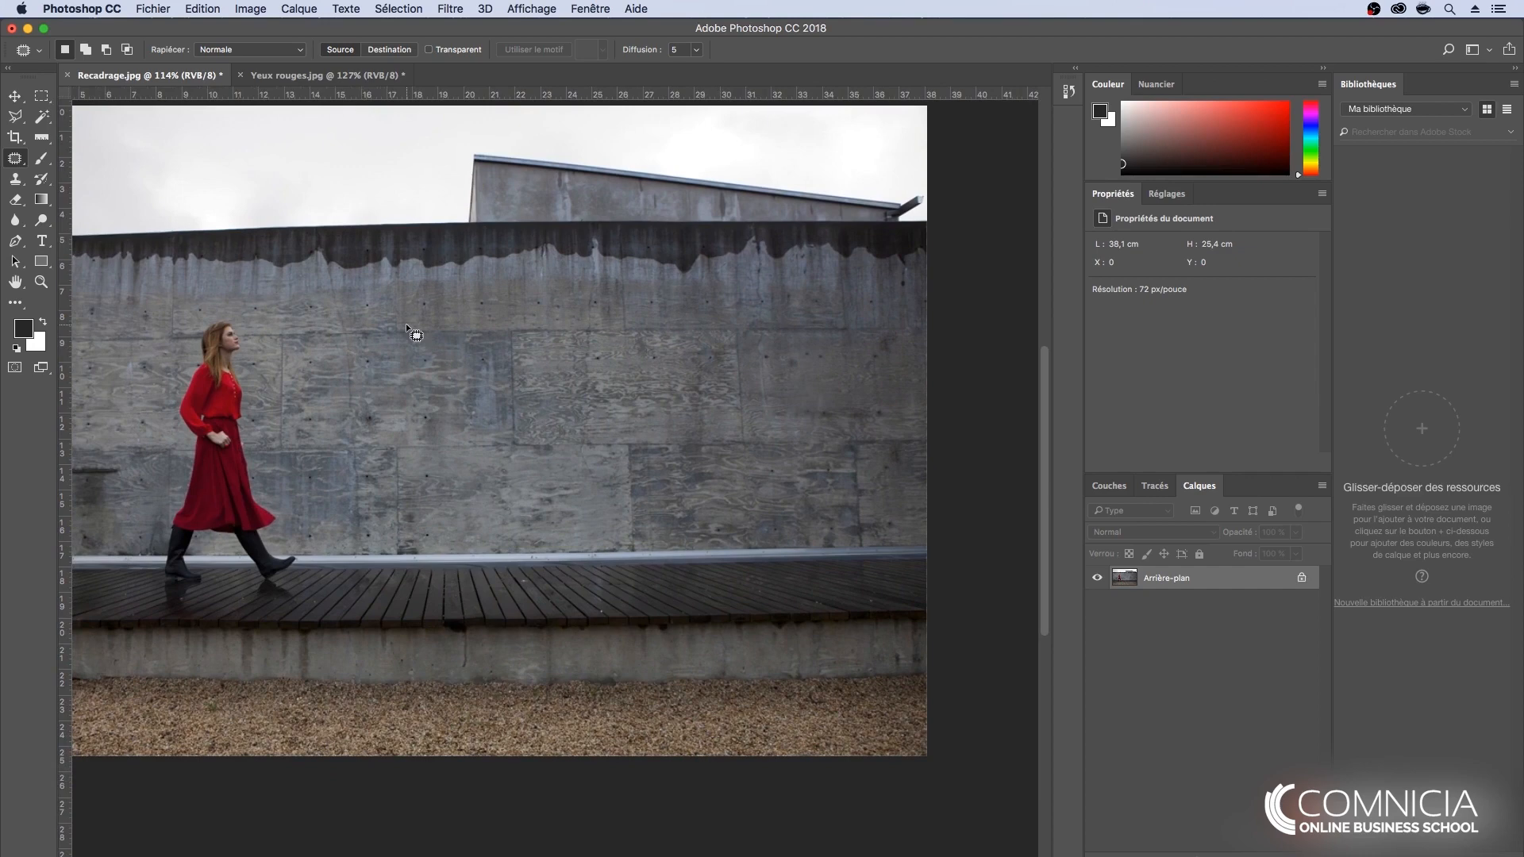
- Switch to the Yeux rouges.jpg document and revert it to its last saved version
click(331, 77)
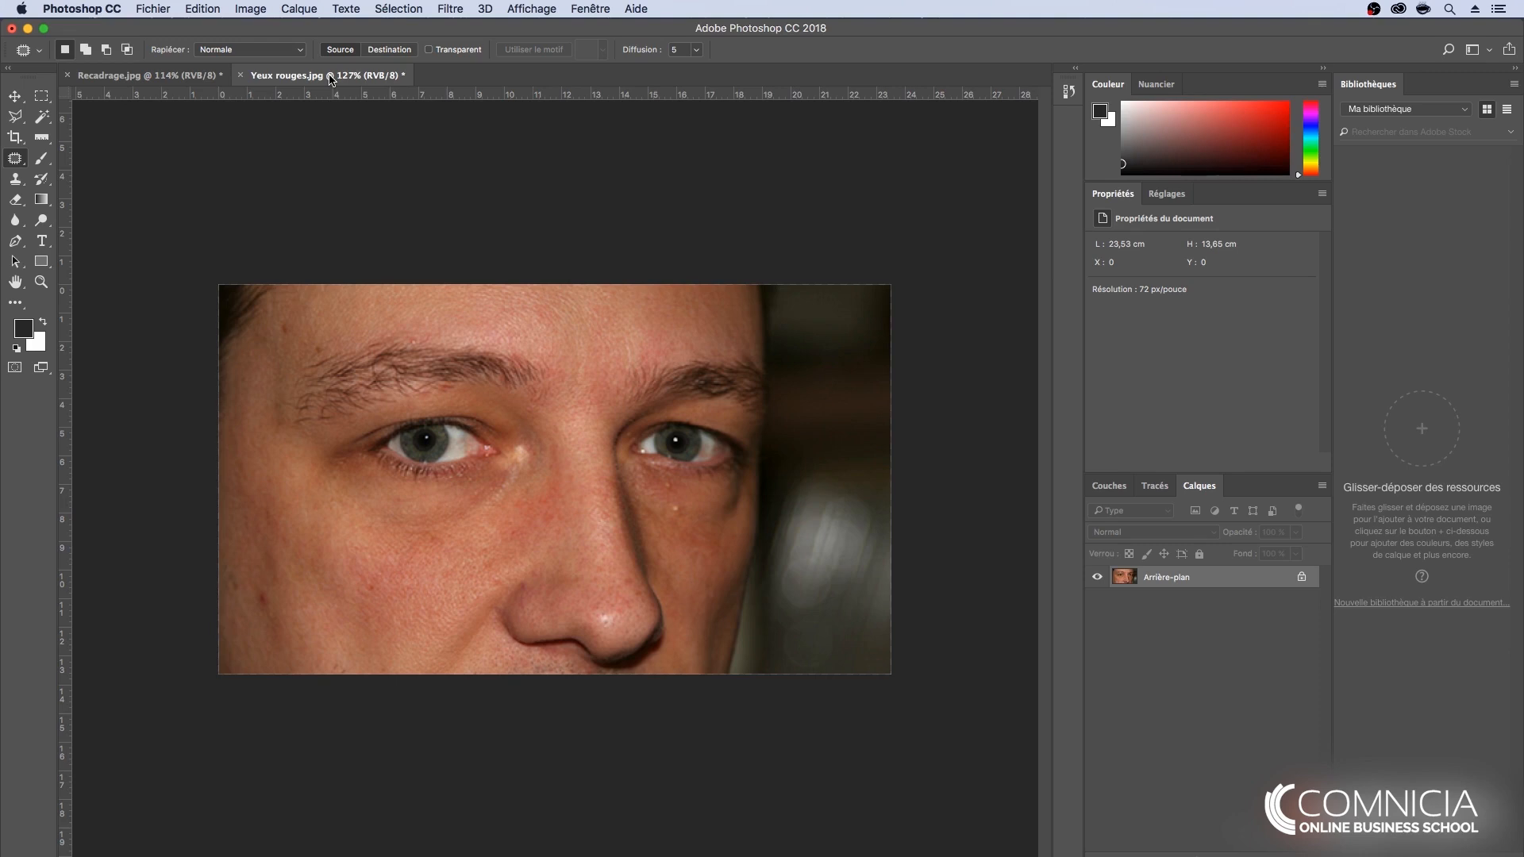
click(150, 10)
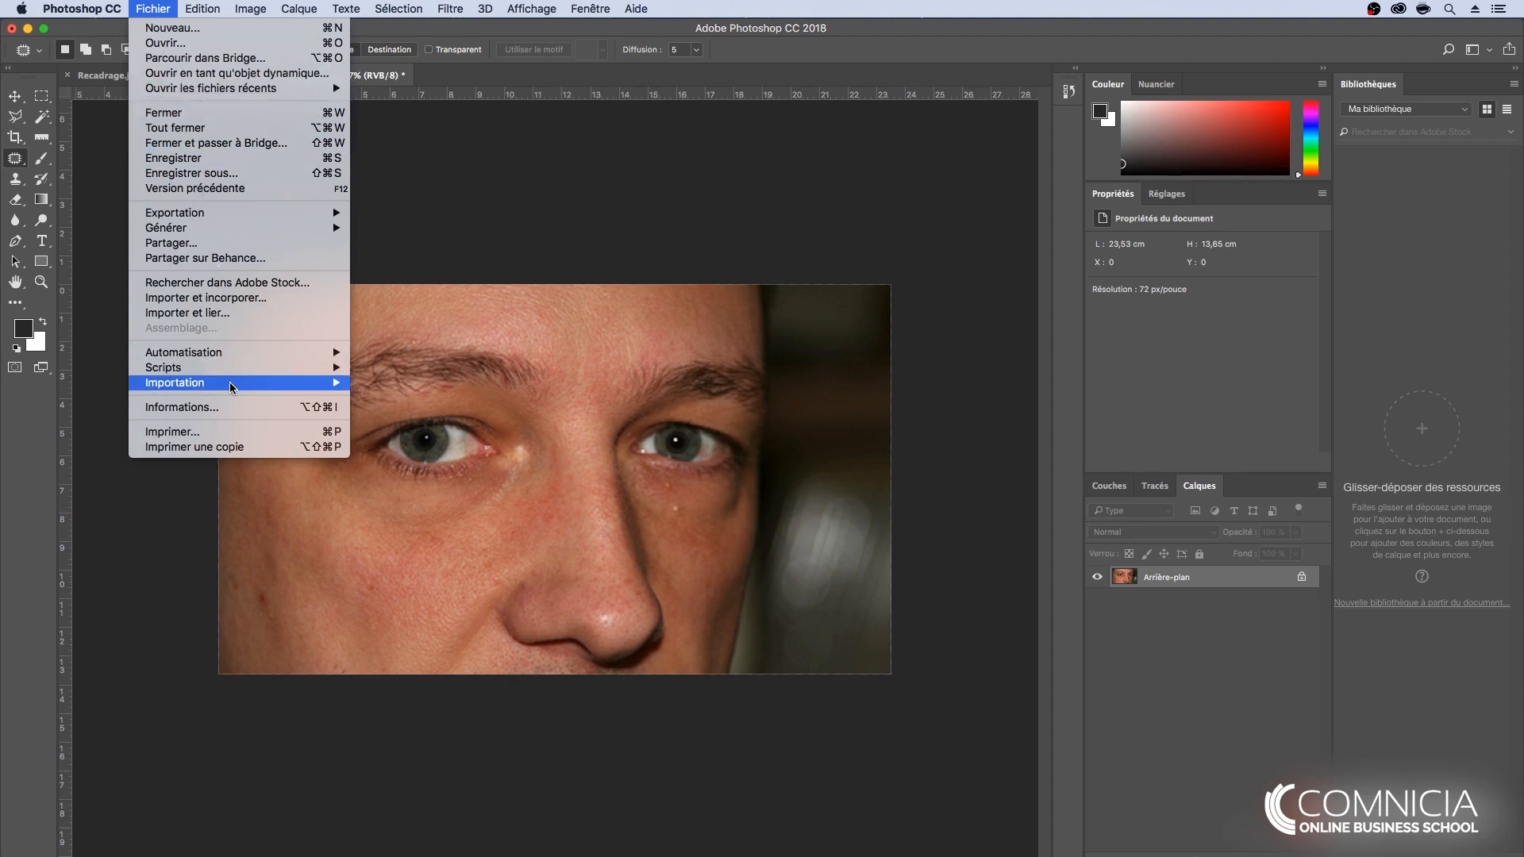
click(207, 190)
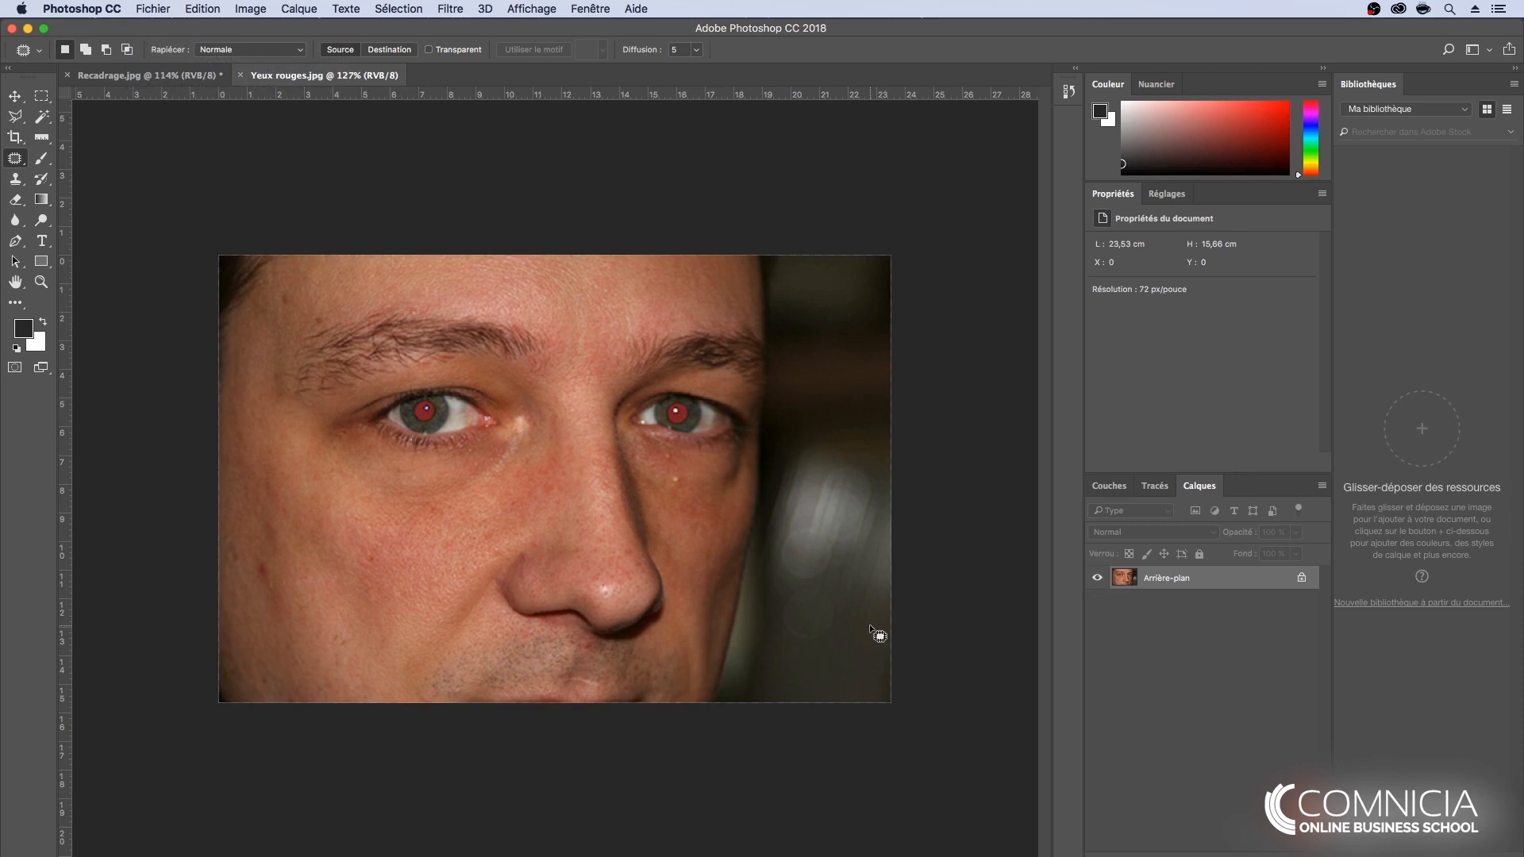
- Compare the edited and original portrait by repeatedly undoing and redoing the revert, finishing on the original version
key(super+z)
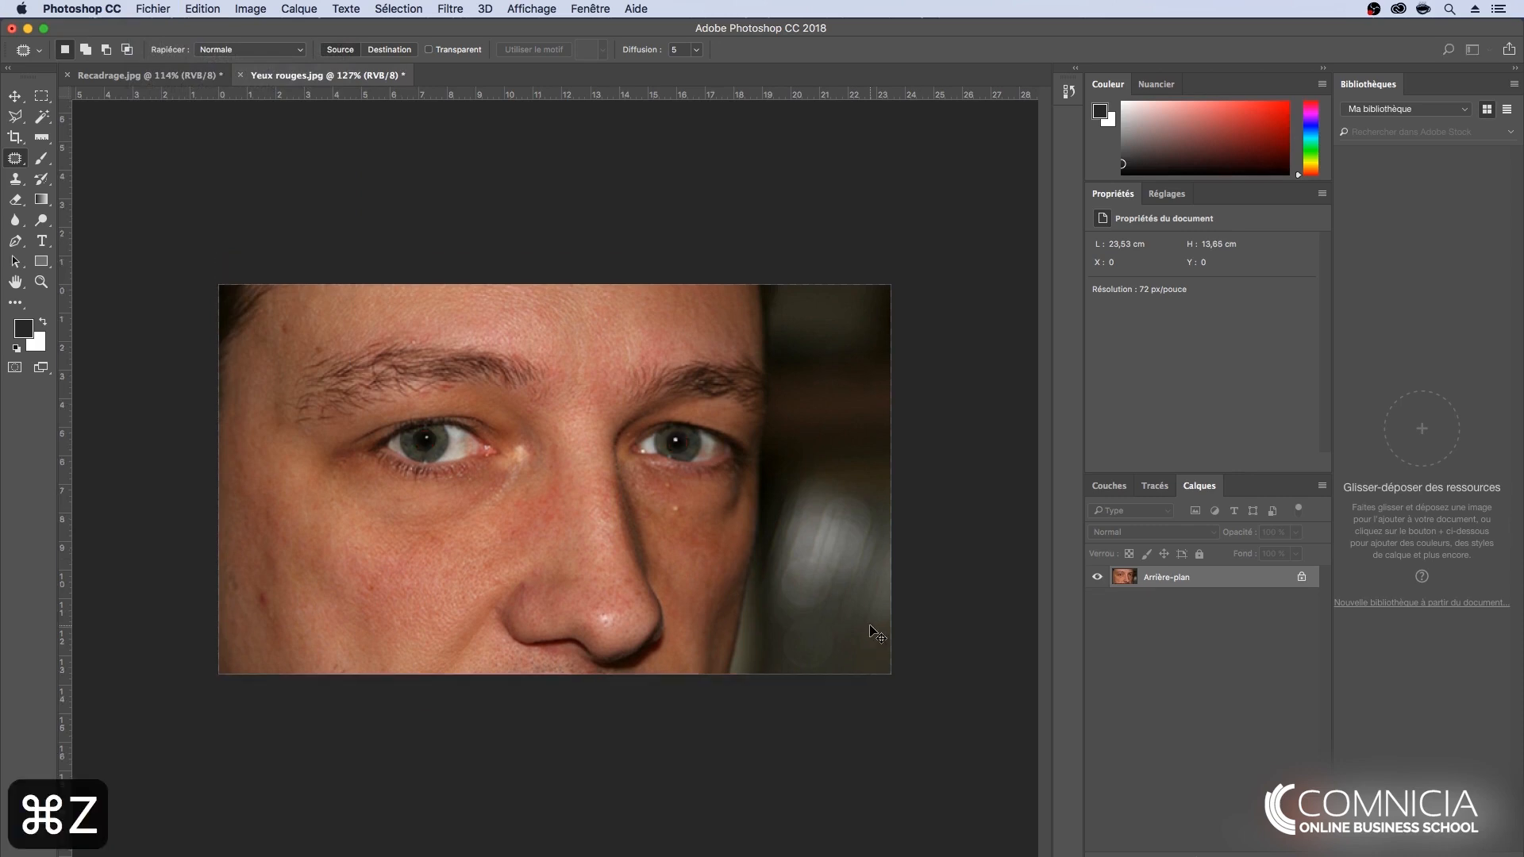
key(super+z)
key(super+z)
key(super+z)
key(super+z)
key(super+z)
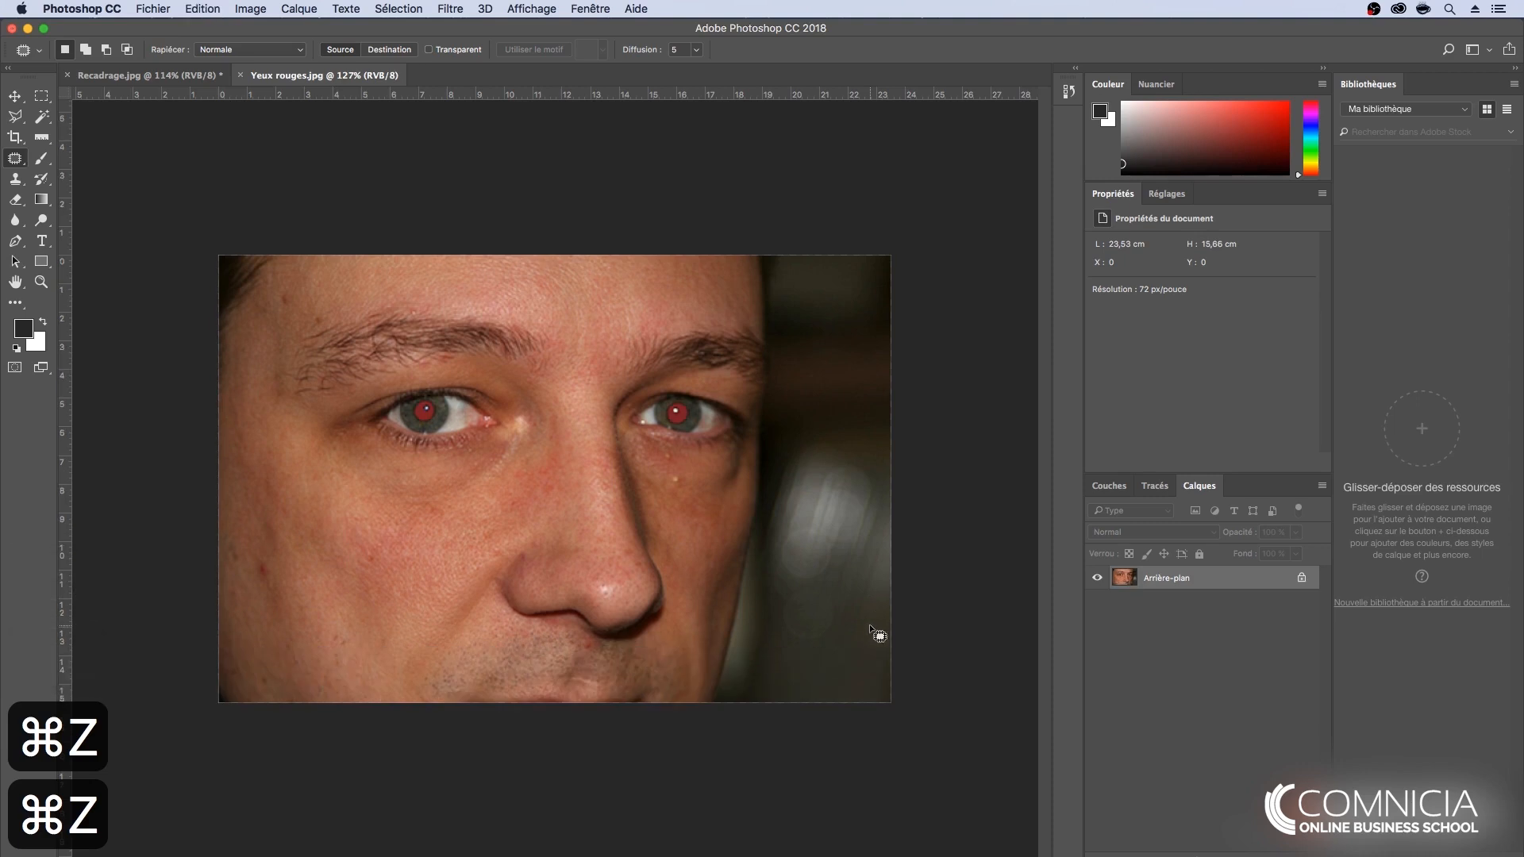
- Activate the Red Eye tool (Outil Œil rouge) and set both the pupil size and the darkening amount to 70 %
click(15, 159)
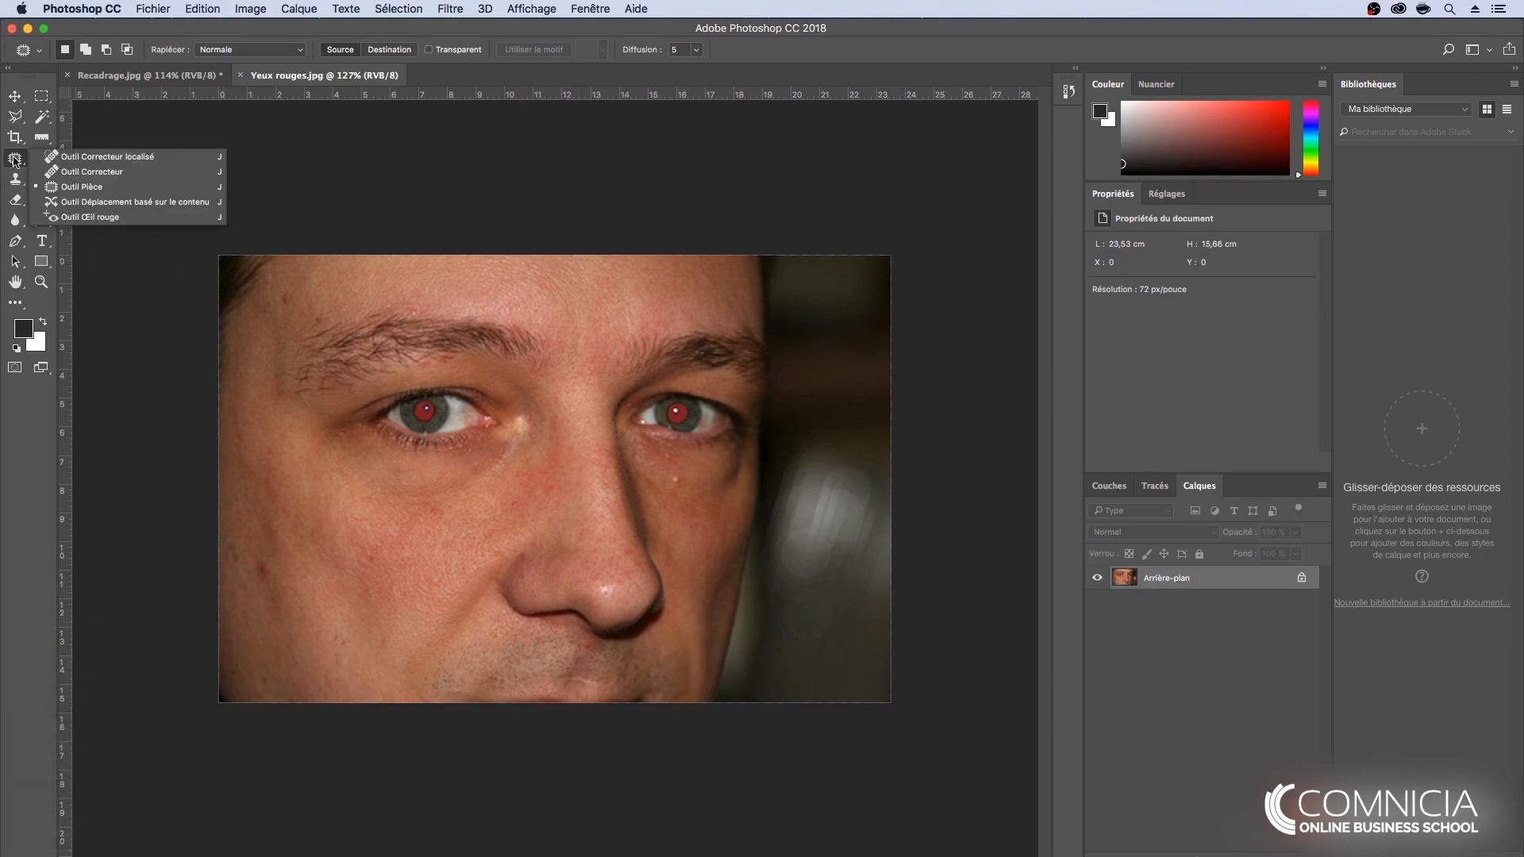
click(137, 221)
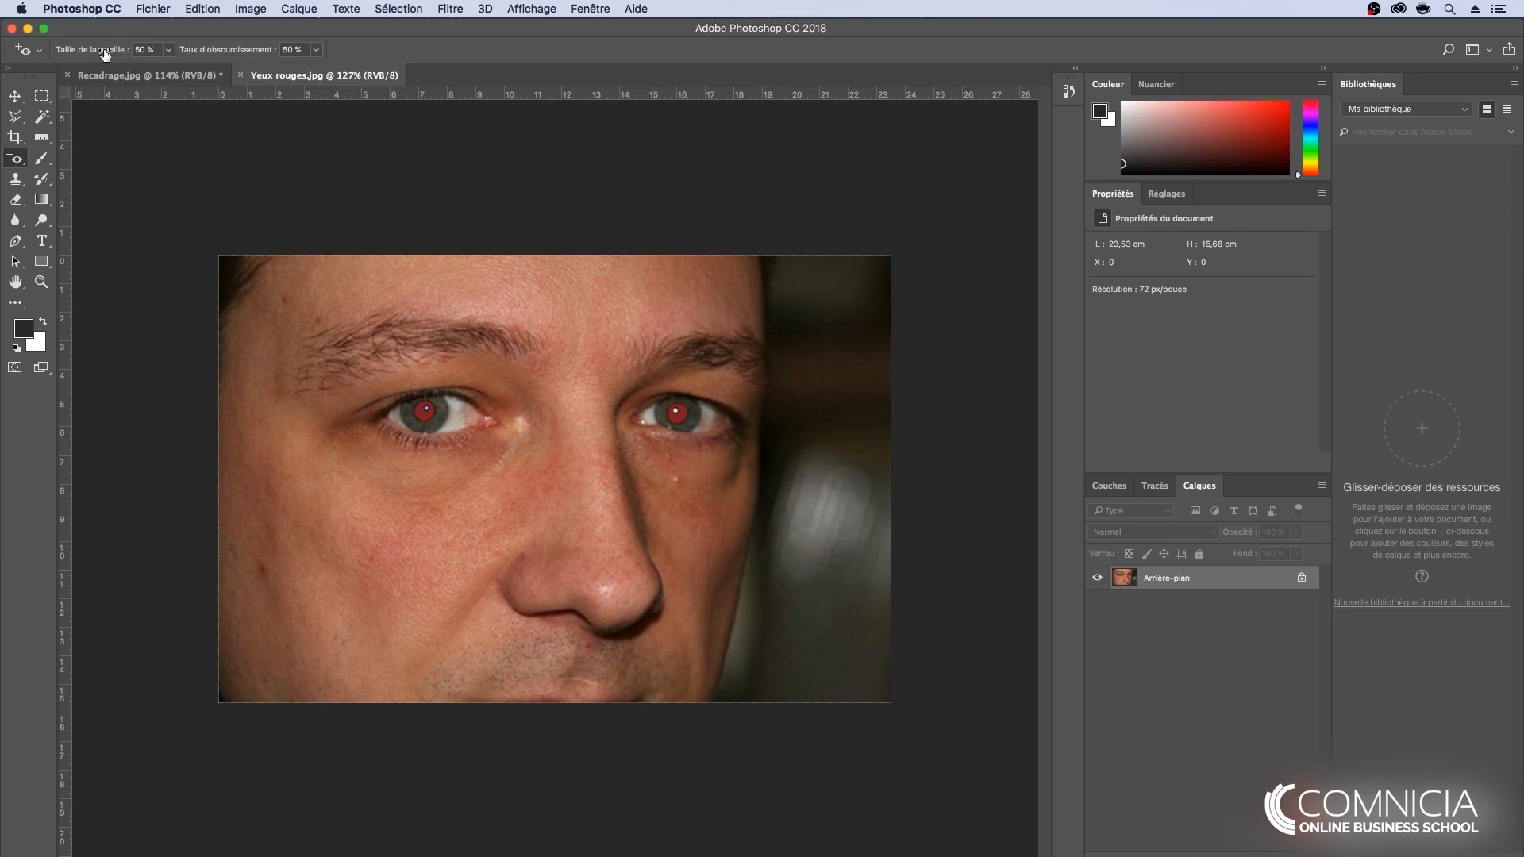
drag(93, 53, 109, 53)
drag(214, 53, 228, 53)
- Remove the red-eye effect from both of the man's pupils
scroll(432, 423, up, 3)
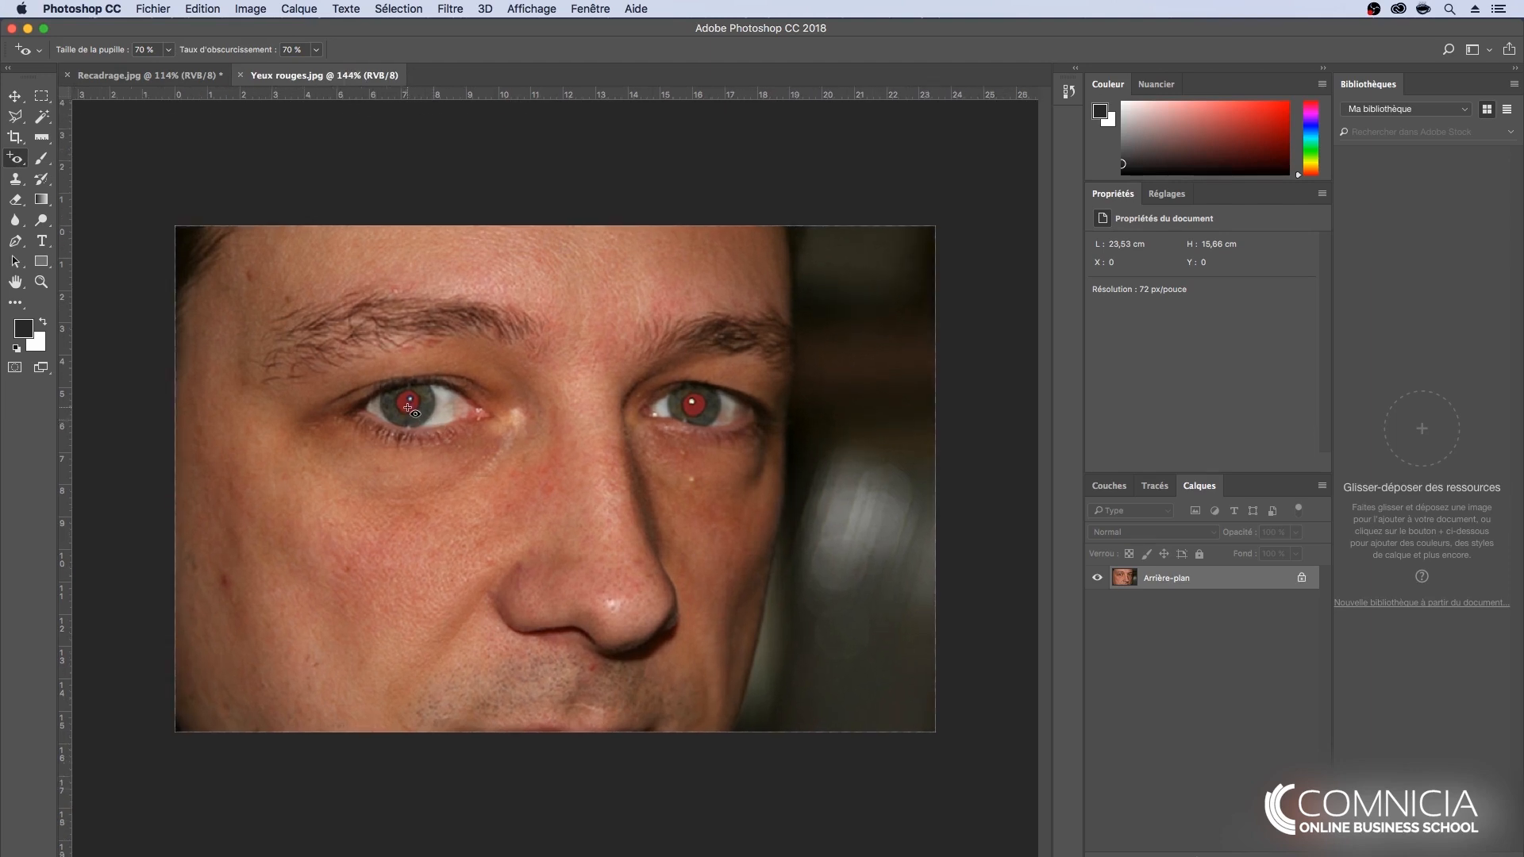
click(408, 408)
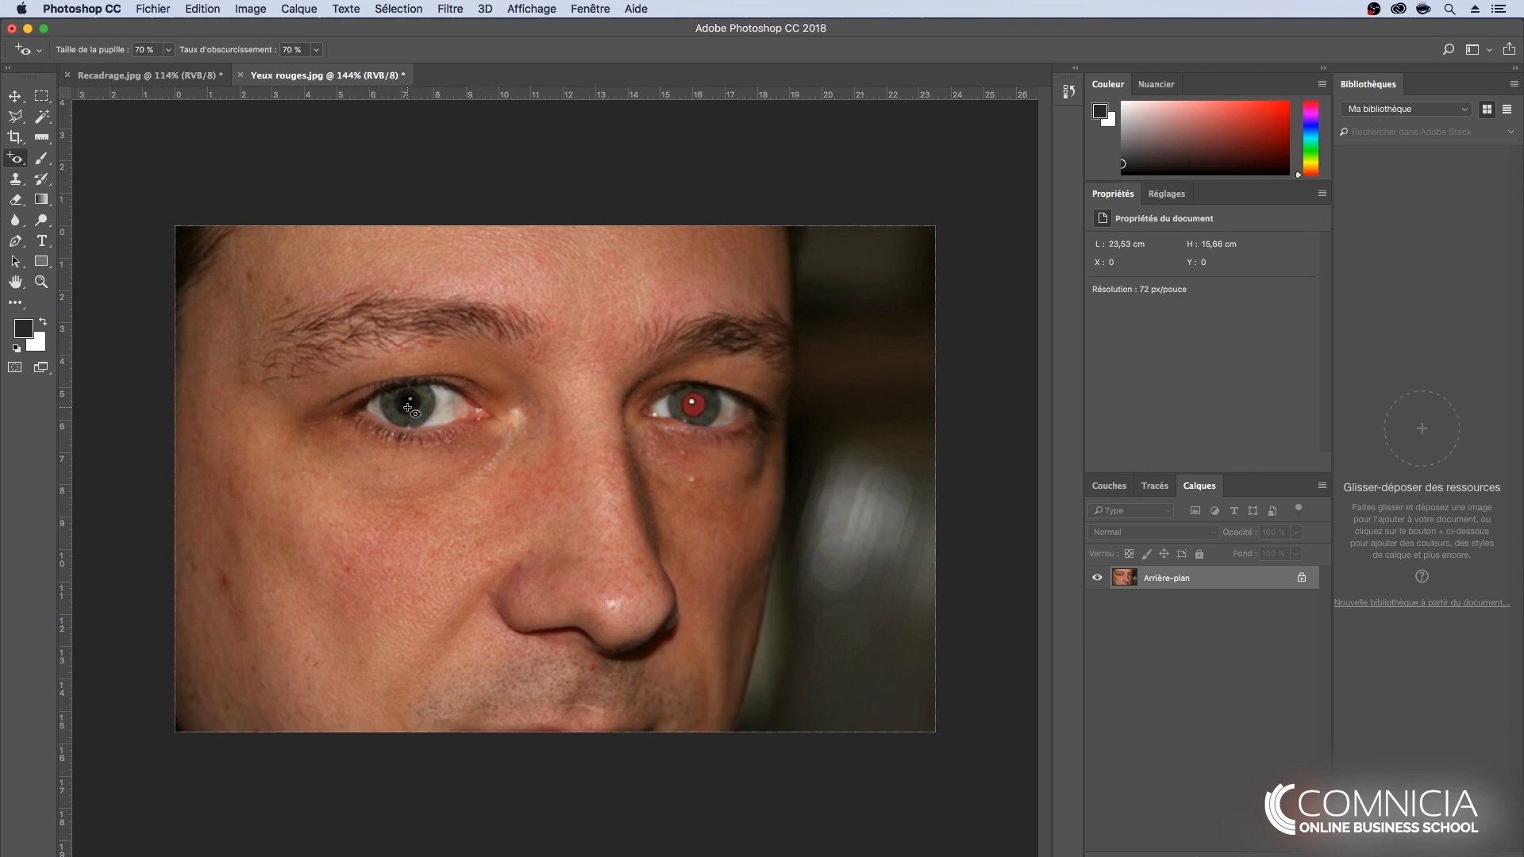
click(696, 408)
scroll(671, 528, down, 3)
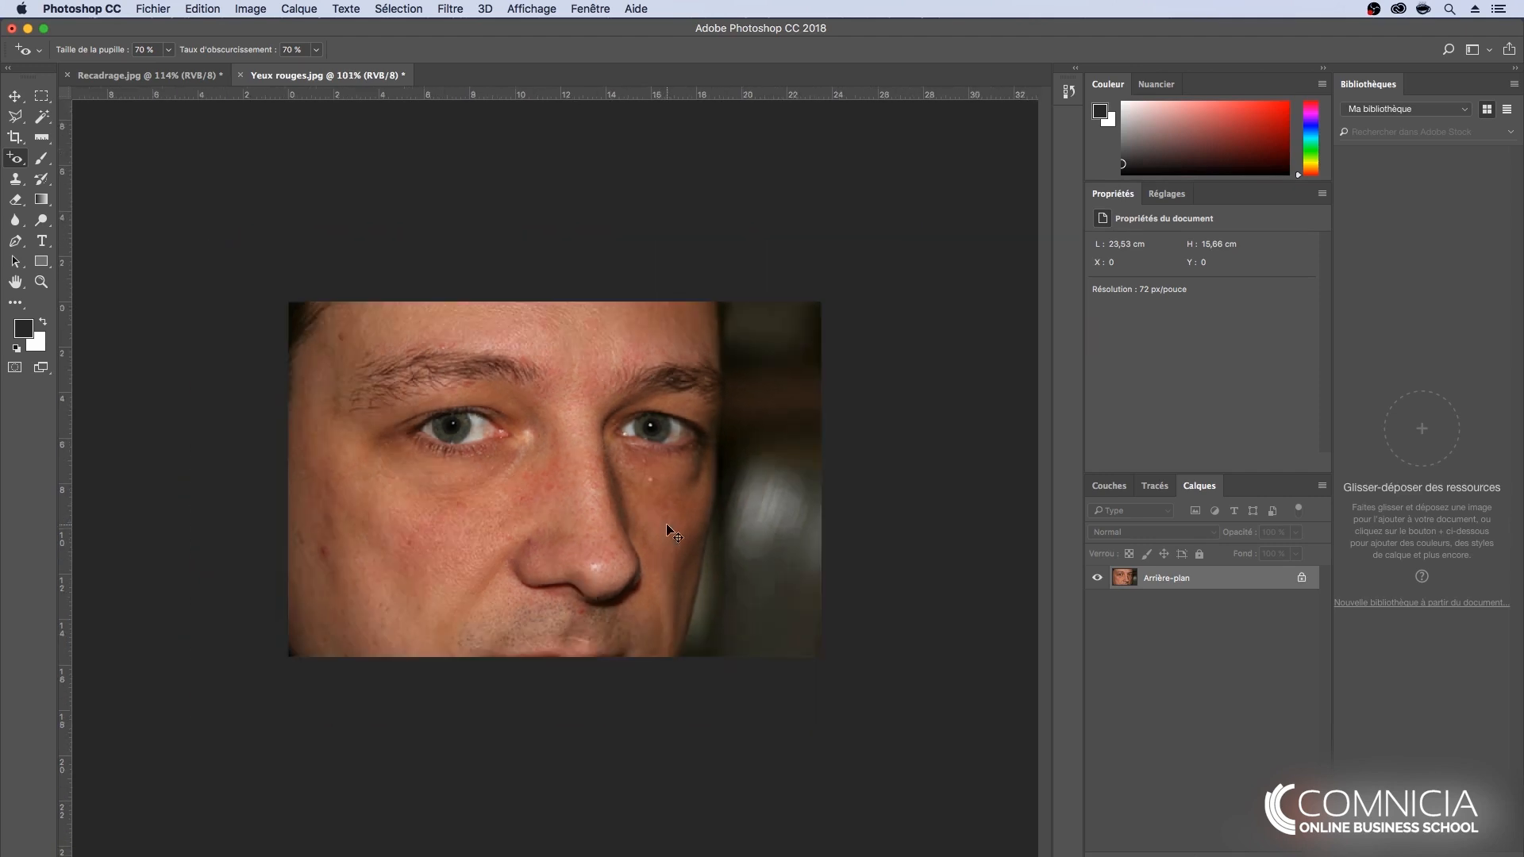
- Undo the last red-eye correction to compare the pupil before and after
key(super+z)
key(super+z)
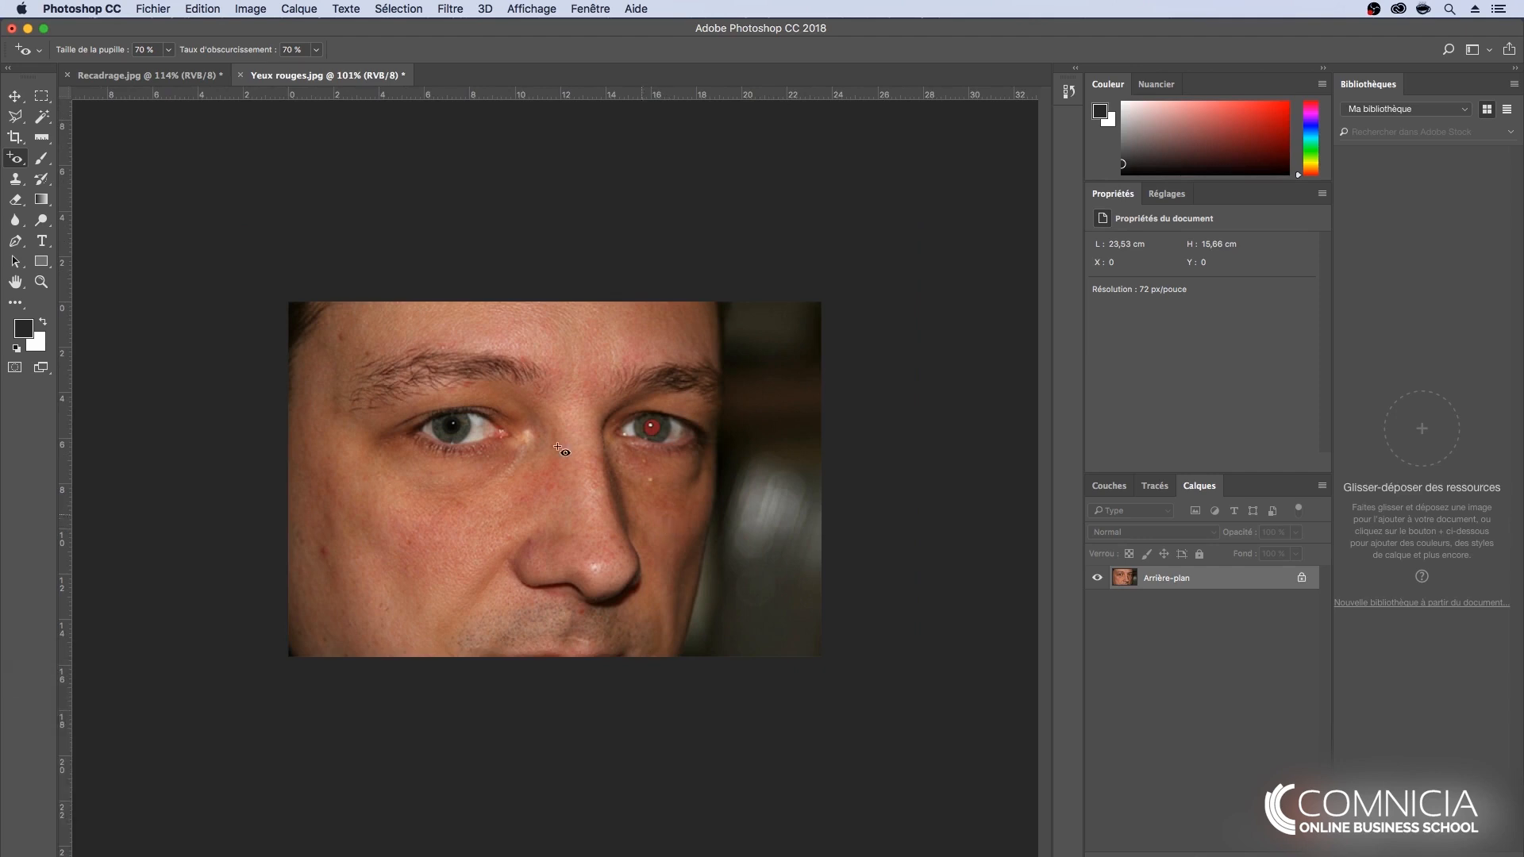